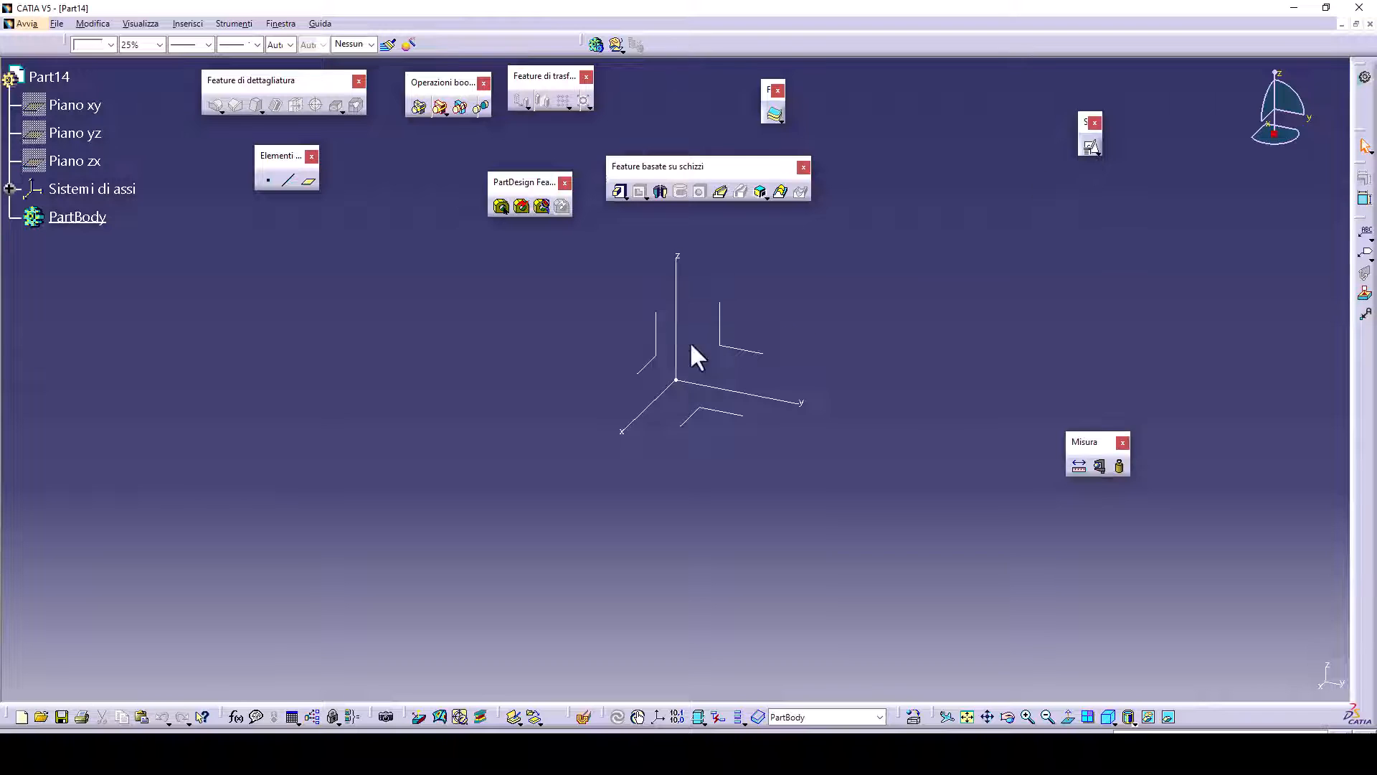
- Create a positioned sketch on the zx plane with implicit origin and implicit orientation
{"action": "left_click", "coordinate": [668, 354]}
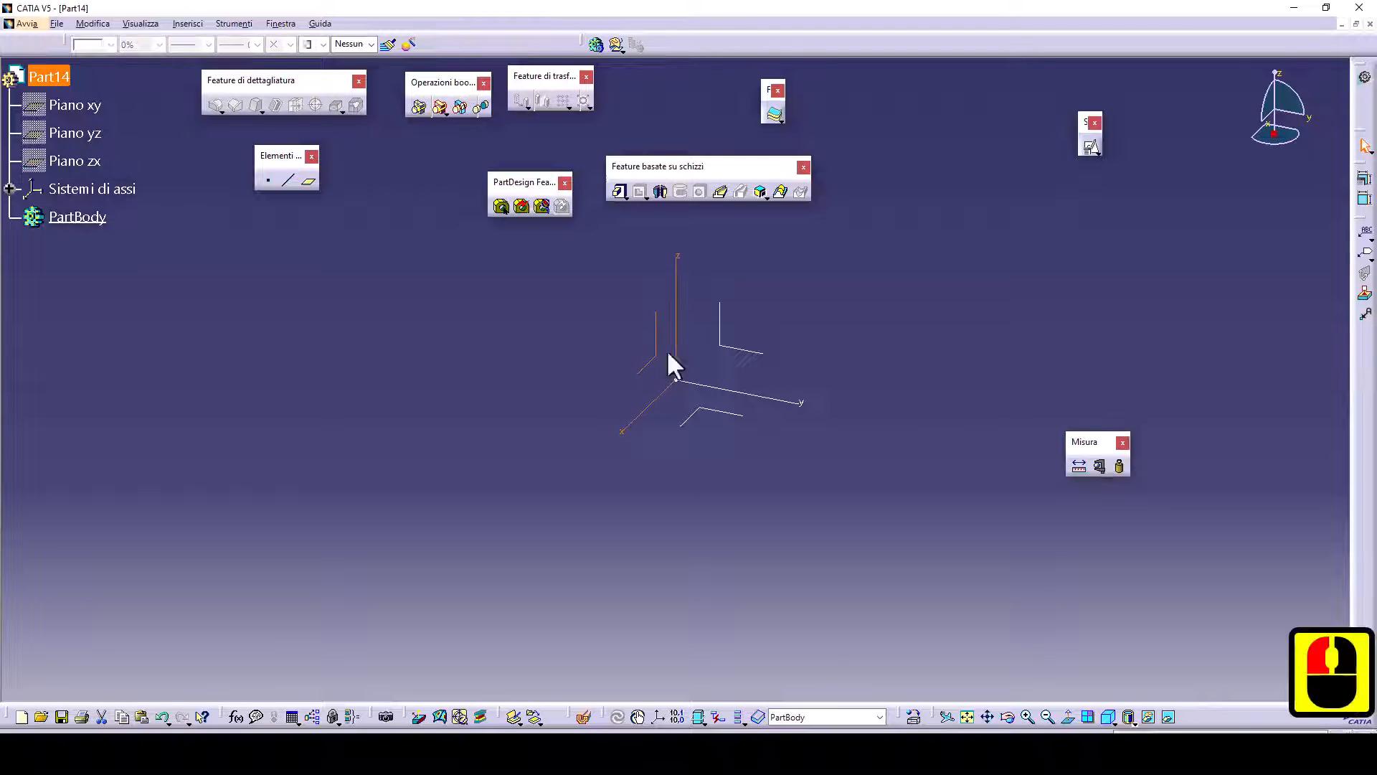
{"action": "left_click", "coordinate": [1090, 147]}
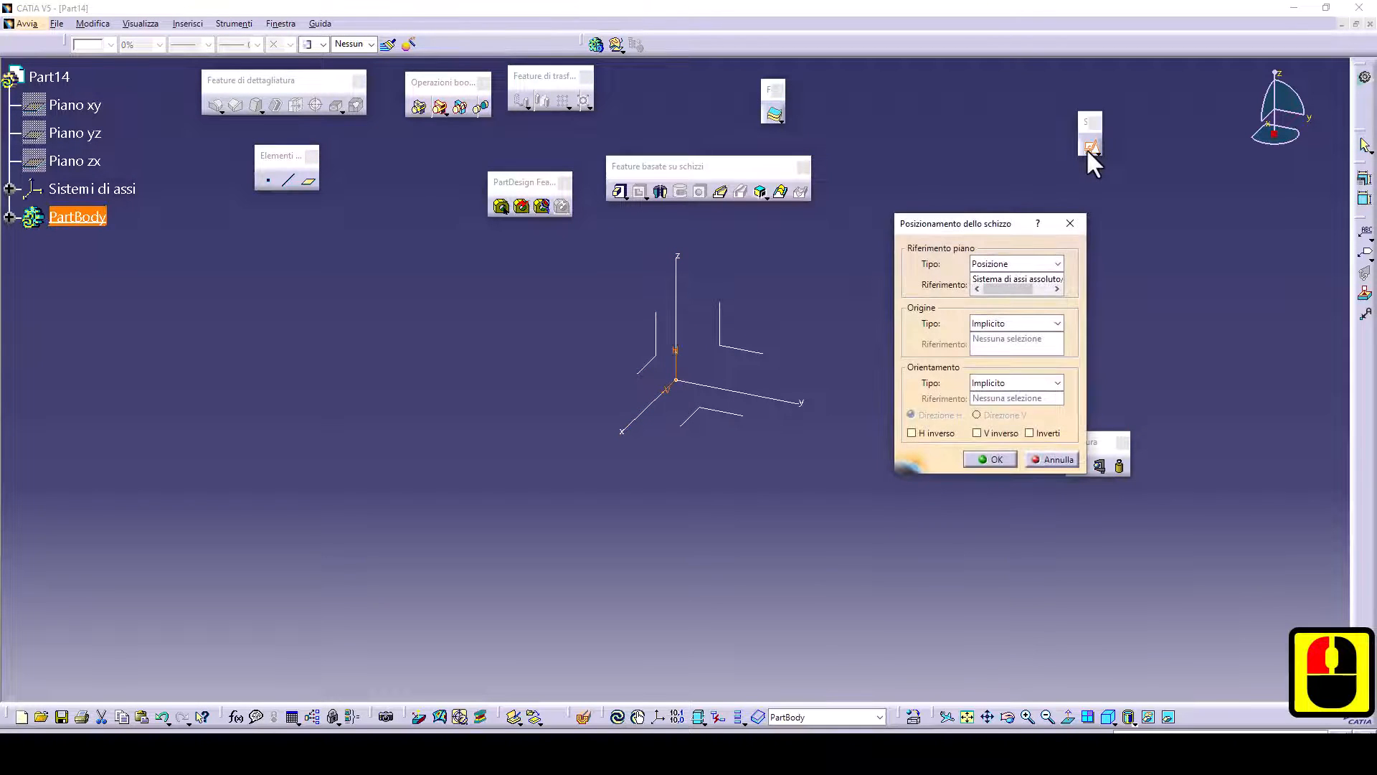
{"action": "left_click", "coordinate": [977, 432]}
{"action": "left_click", "coordinate": [978, 432]}
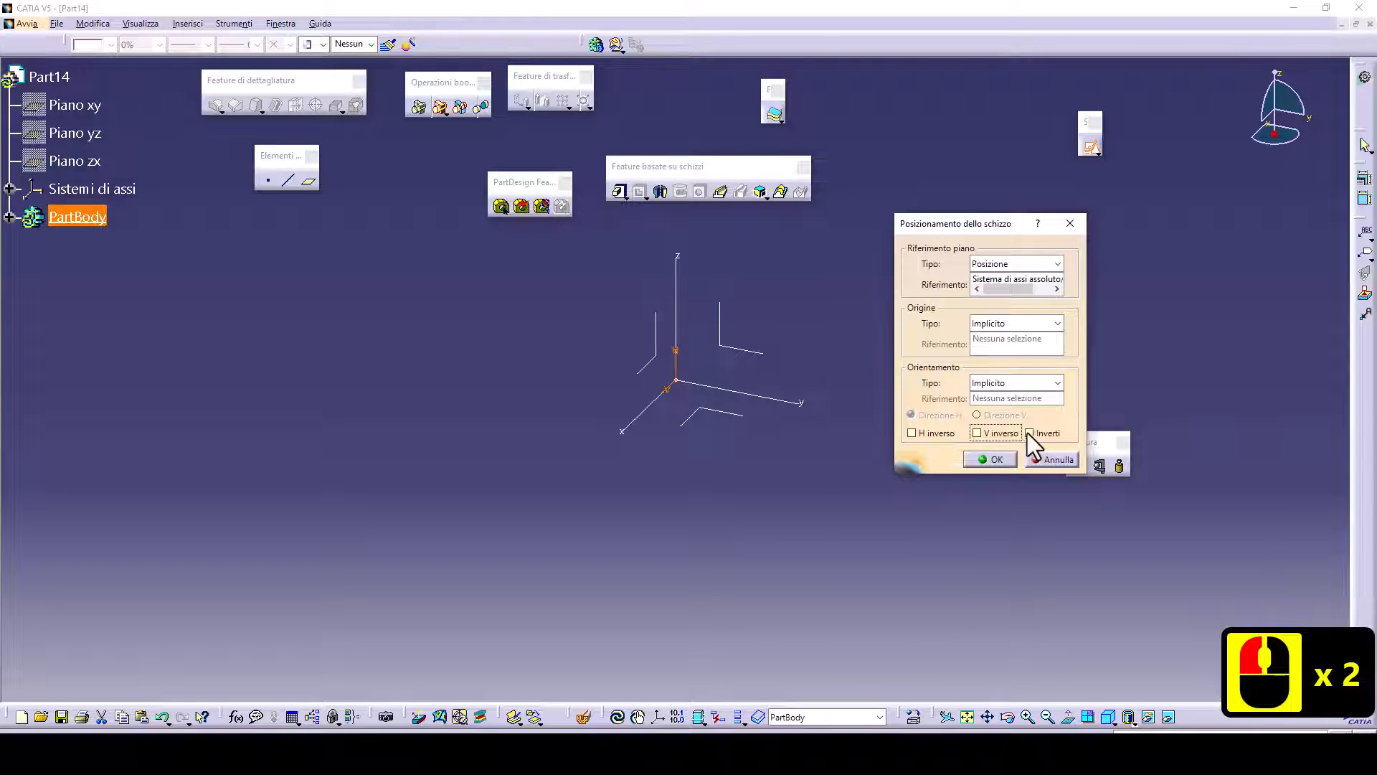
{"action": "left_click", "coordinate": [993, 459]}
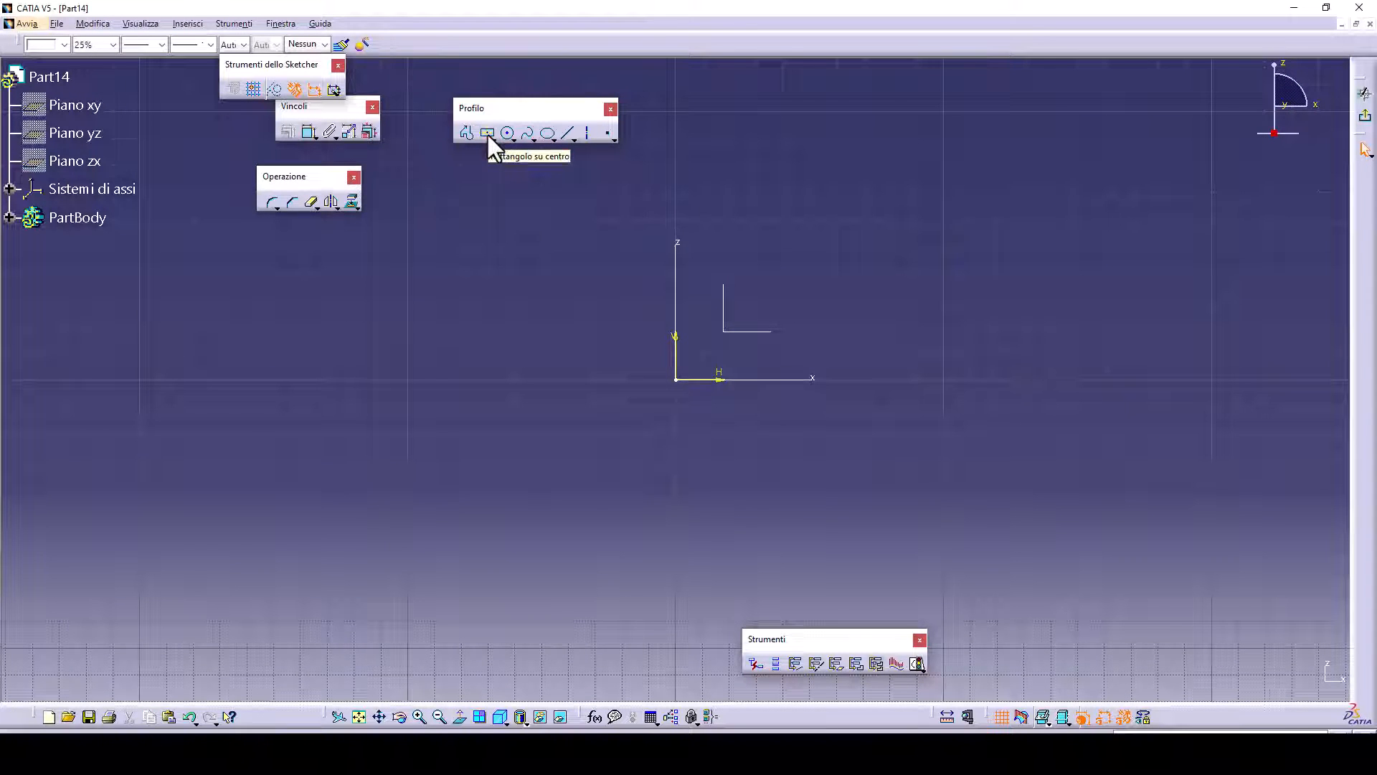
- Sketch a rectangle centred on the origin, about 41 mm high
{"action": "left_click", "coordinate": [488, 132]}
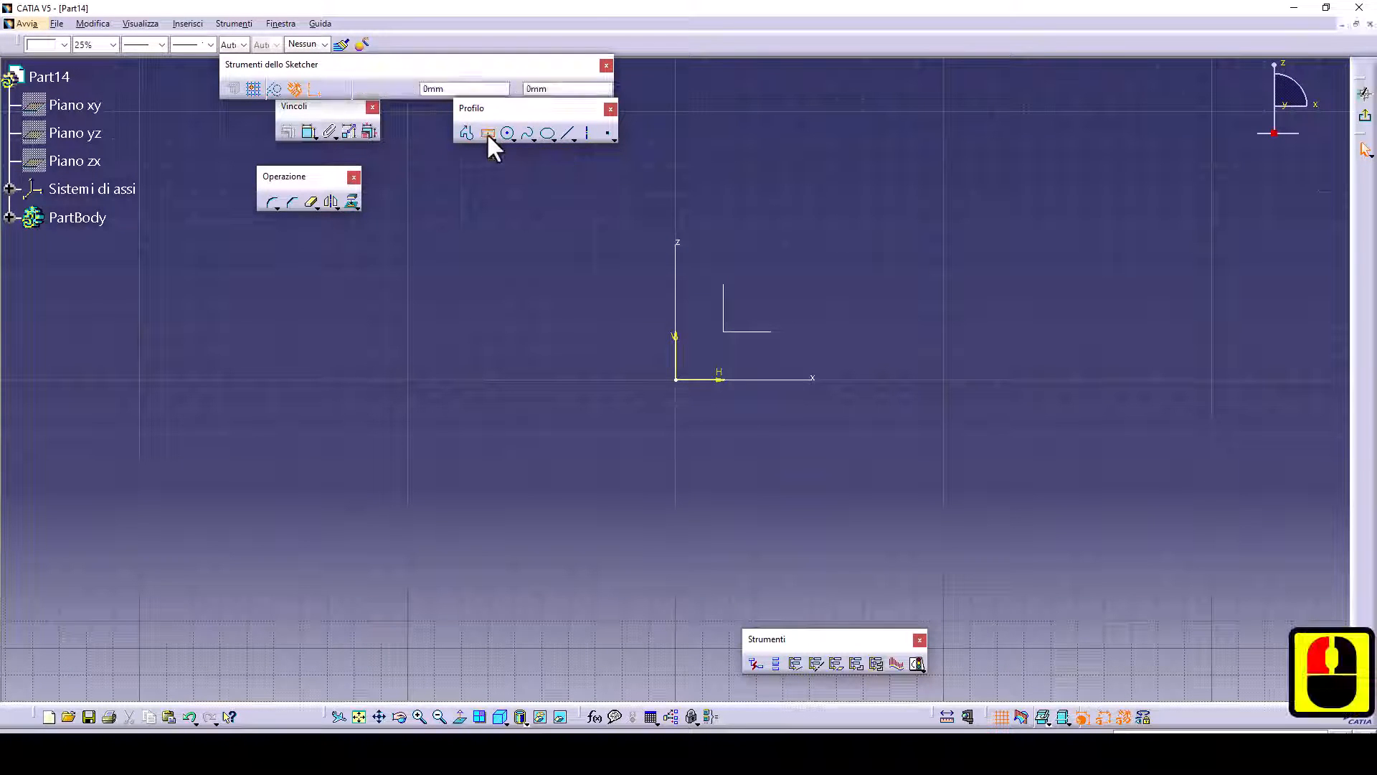
{"action": "left_click", "coordinate": [676, 379]}
{"action": "left_click", "coordinate": [724, 324]}
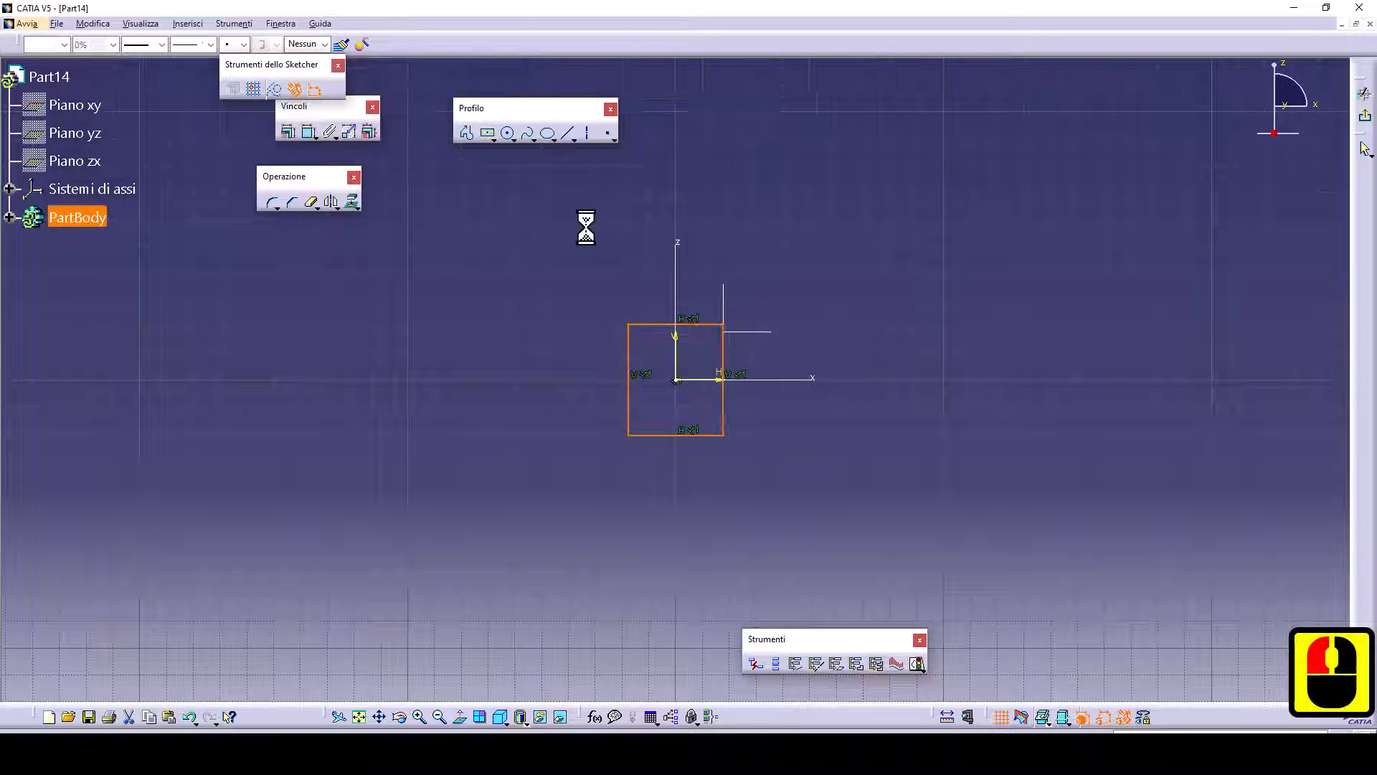
- Constrain the rectangle's horizontal width to 19 mm
{"action": "double_click", "coordinate": [309, 131]}
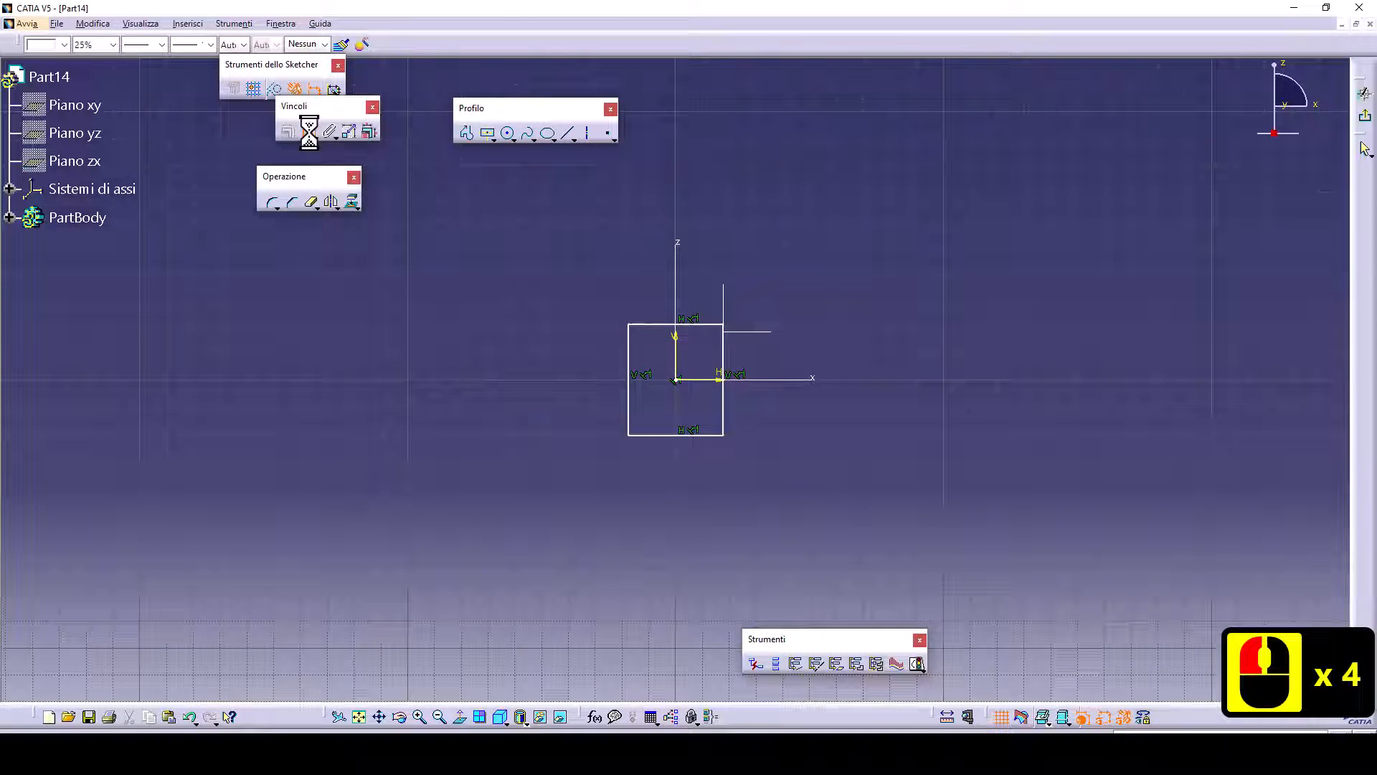
{"action": "left_click", "coordinate": [674, 325]}
{"action": "left_click", "coordinate": [643, 278]}
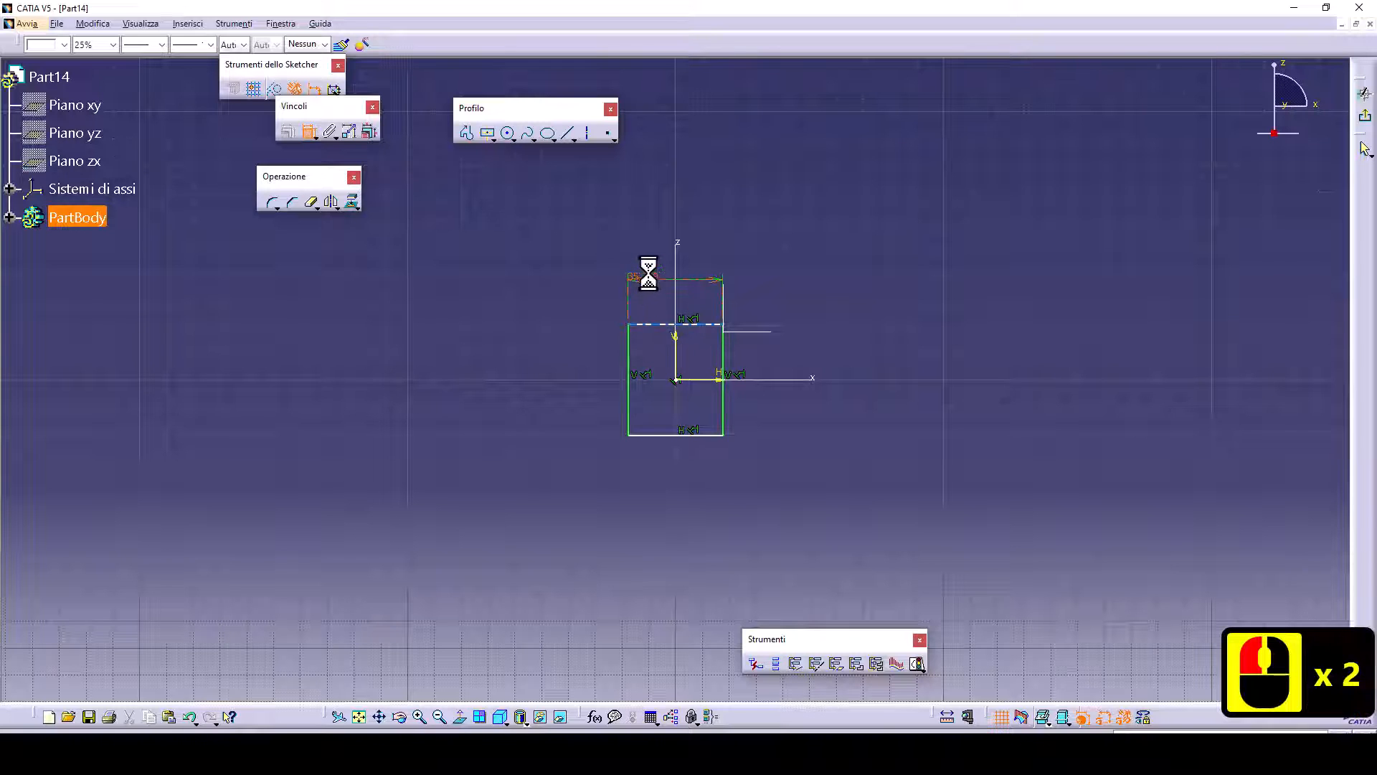
{"action": "type", "text": "19"}
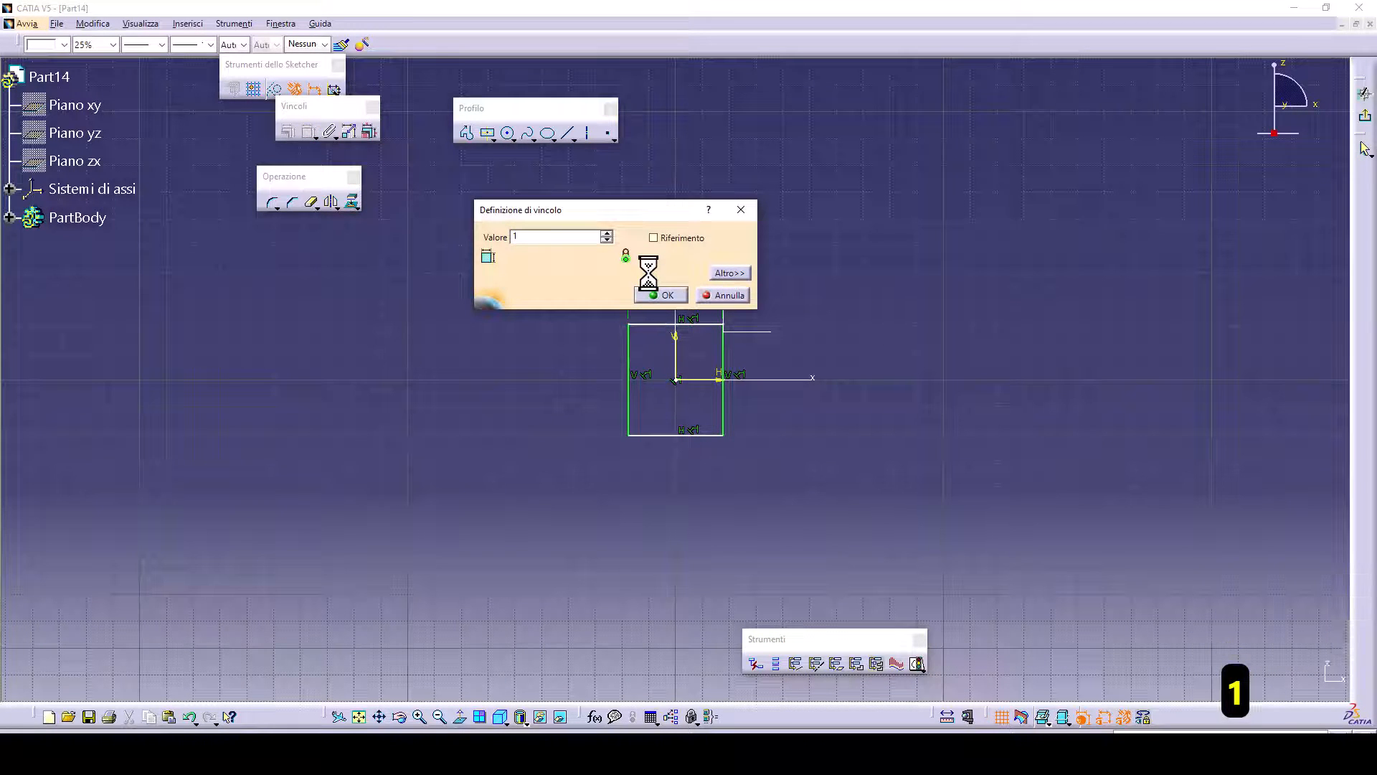
{"action": "left_click", "coordinate": [667, 294]}
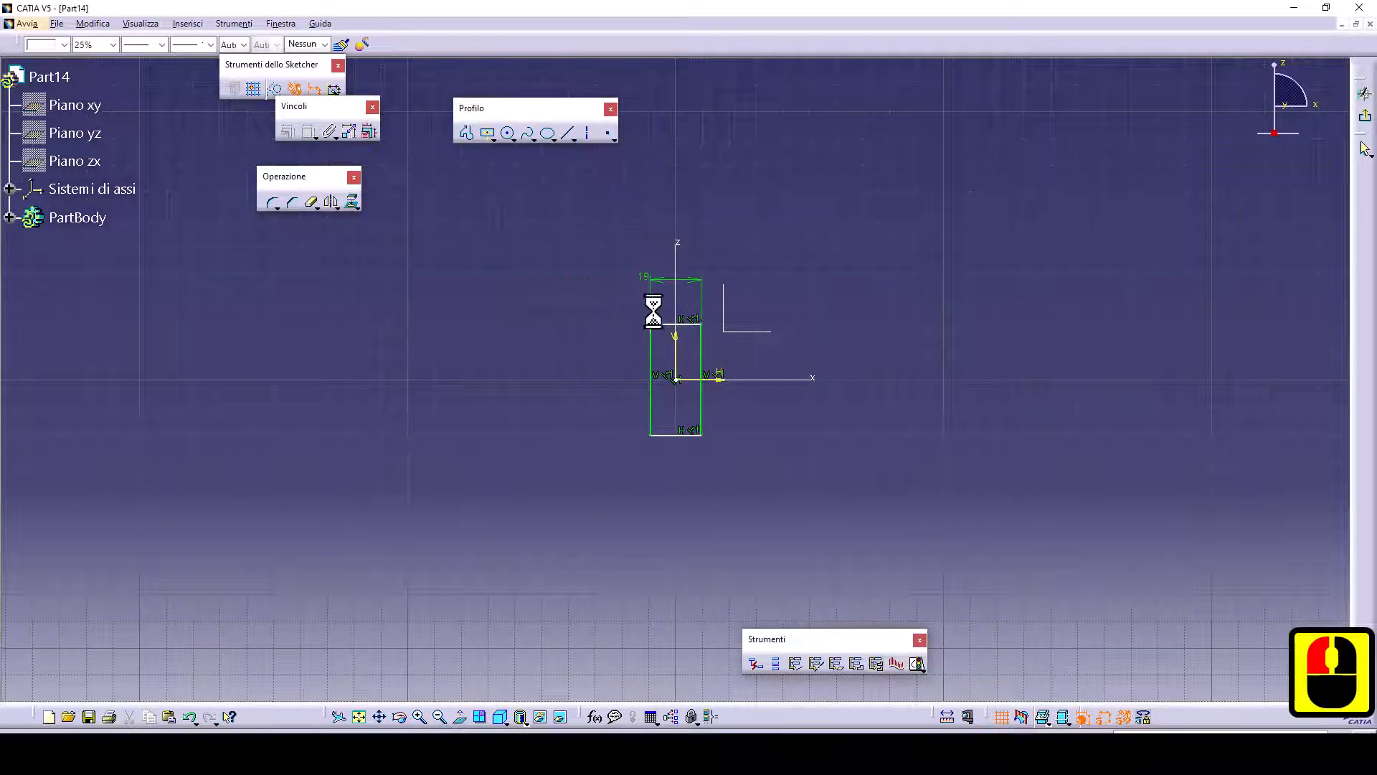
- Constrain the rectangle's vertical height to 17 mm
{"action": "left_click", "coordinate": [708, 356]}
{"action": "left_click", "coordinate": [754, 356]}
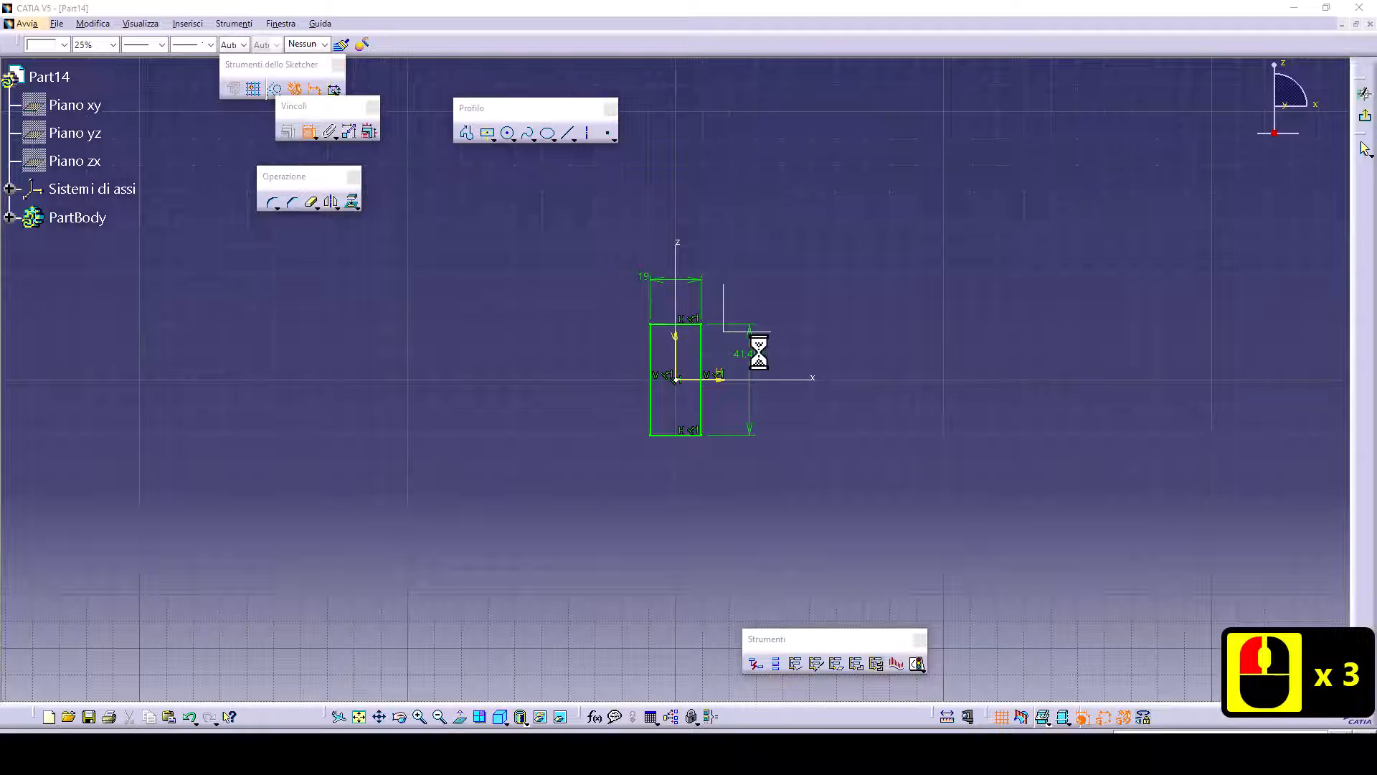
{"action": "double_click", "coordinate": [759, 351]}
{"action": "type", "text": "17"}
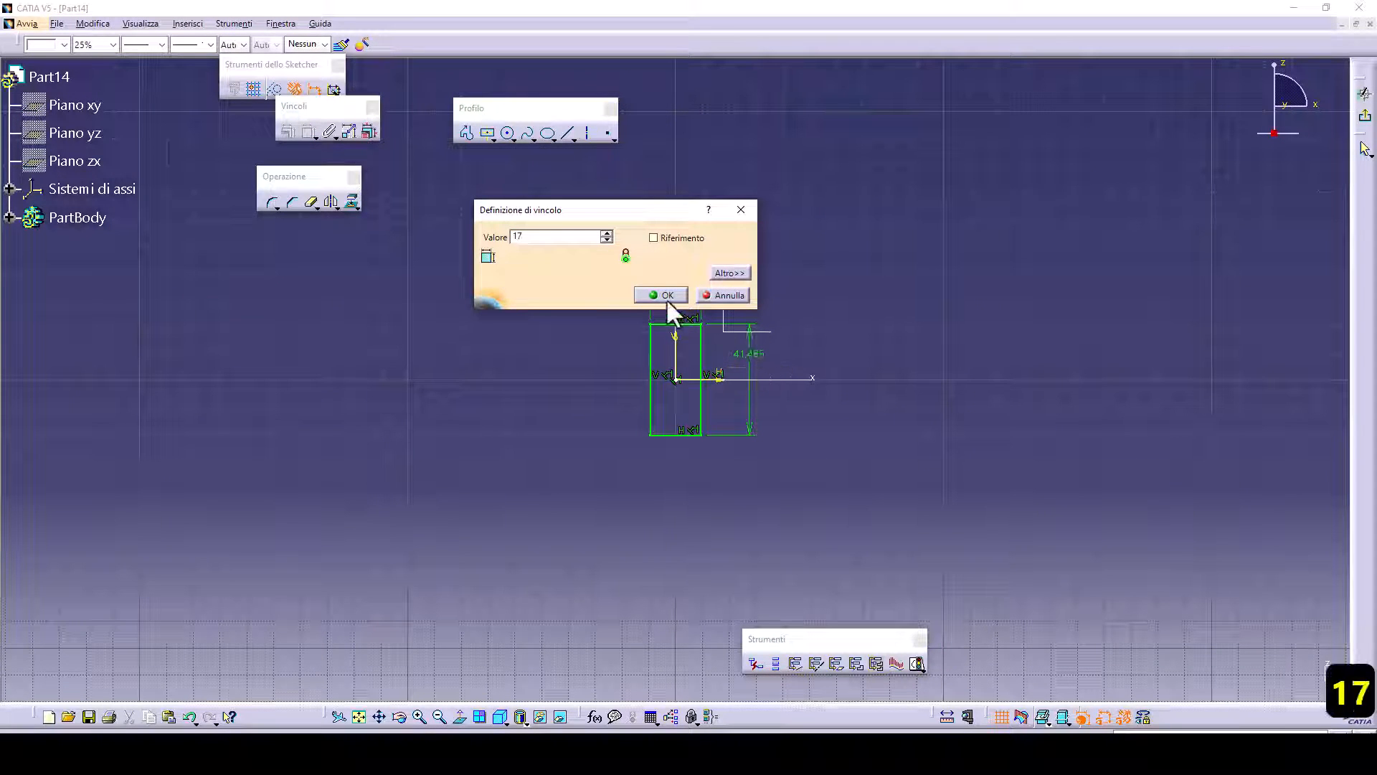
{"action": "left_click", "coordinate": [667, 295]}
{"action": "middle_click_drag", "start_coordinate": [674, 317], "coordinate": [664, 328]}
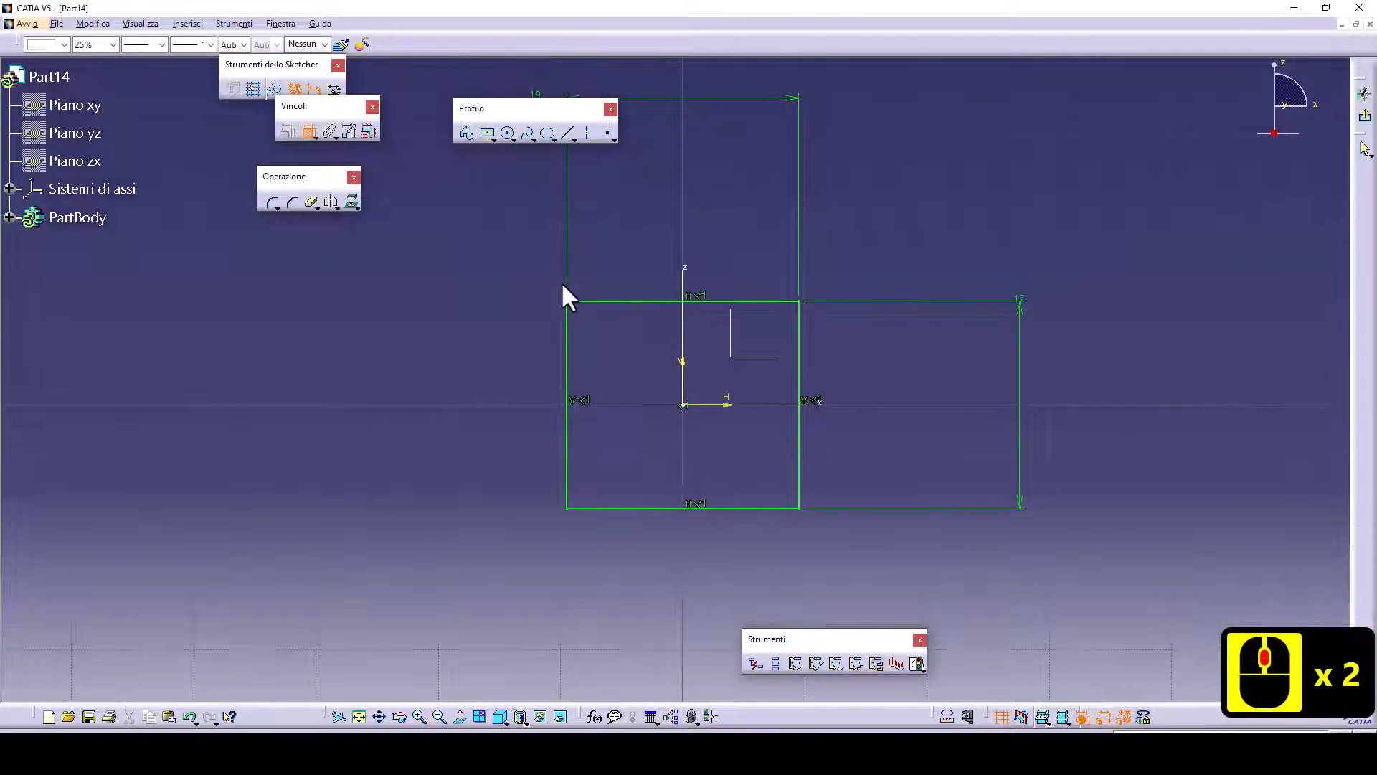
{"action": "key", "text": "Escape"}
{"action": "key", "text": "Escape"}
{"action": "key", "text": "Escape"}
- Round the rectangle's upper-left corner with a fillet of about 3.8 mm, converting the edge's length constraint into a distance
{"action": "left_click", "coordinate": [273, 203]}
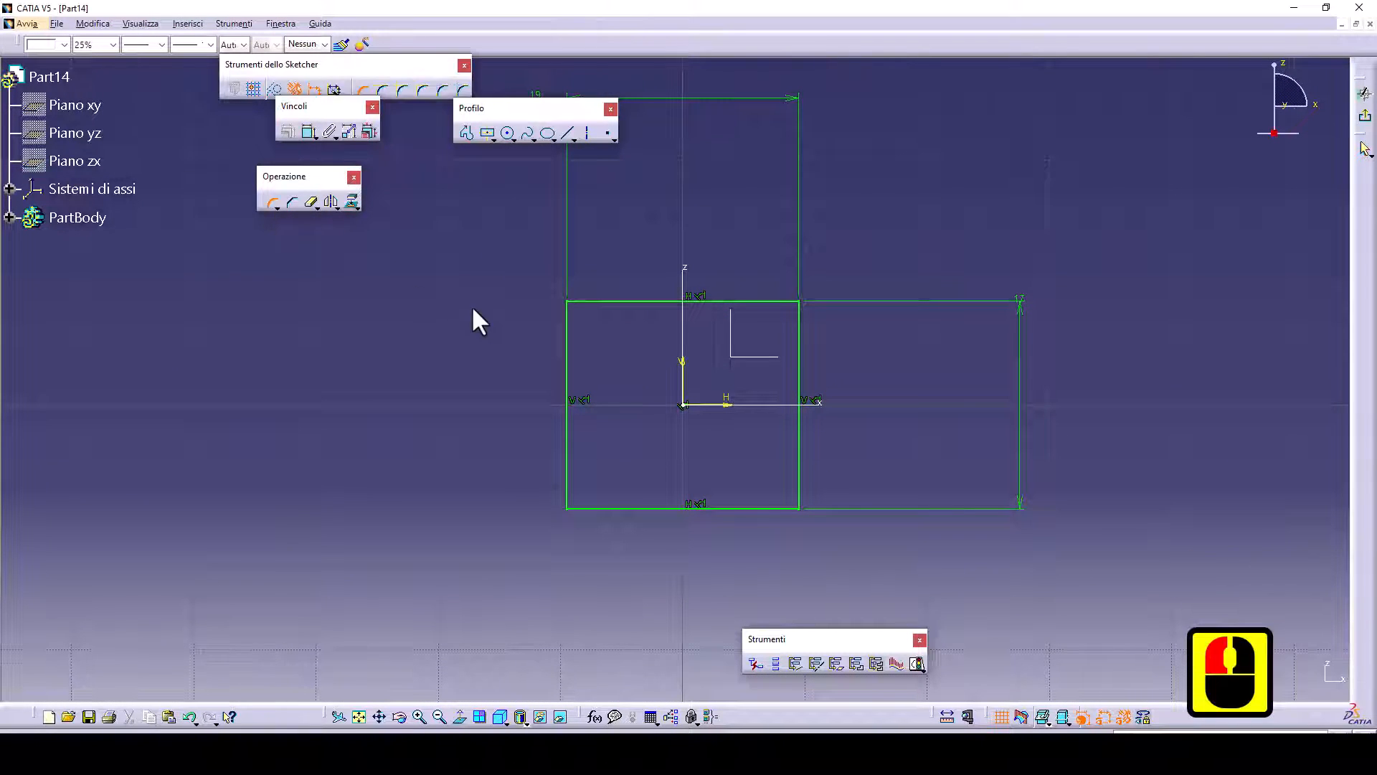
{"action": "left_click", "coordinate": [270, 202]}
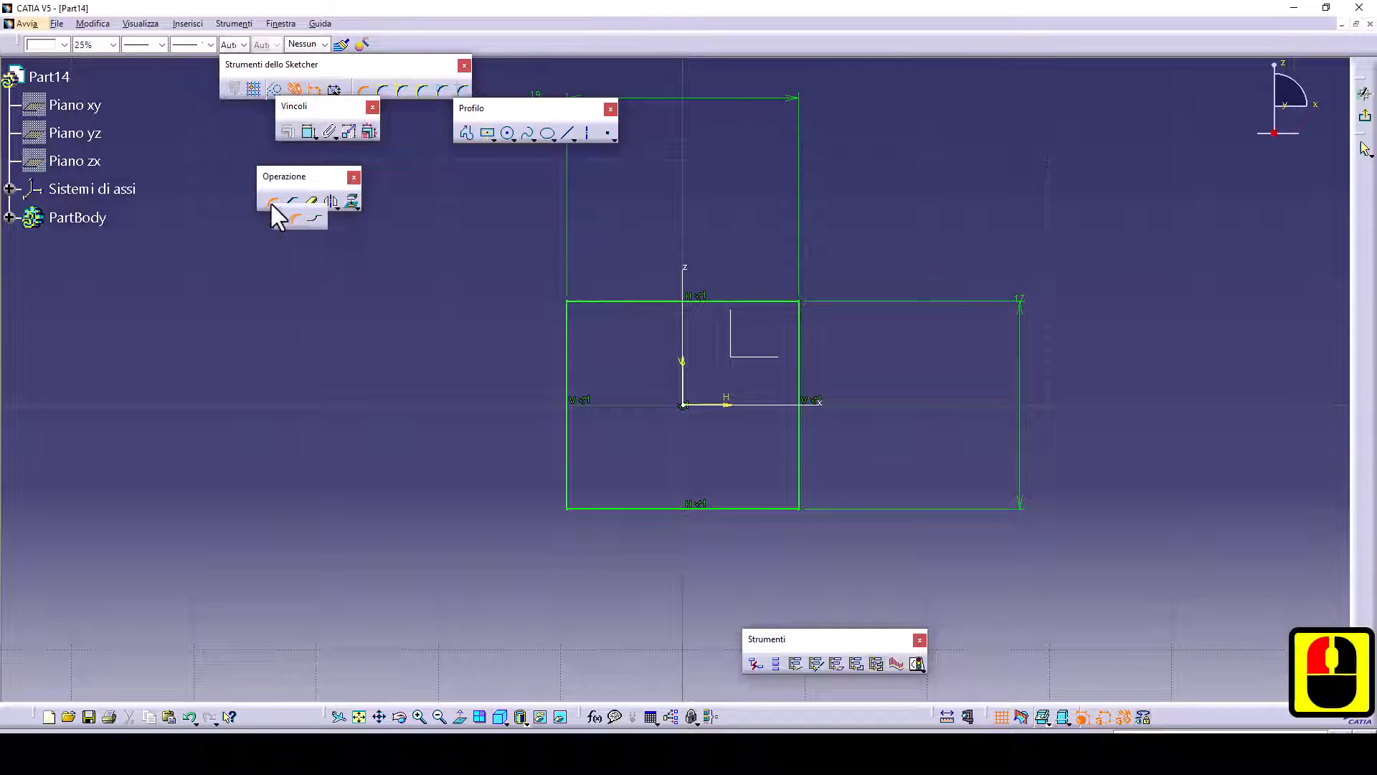
{"action": "left_click", "coordinate": [269, 202]}
{"action": "double_click", "coordinate": [269, 202]}
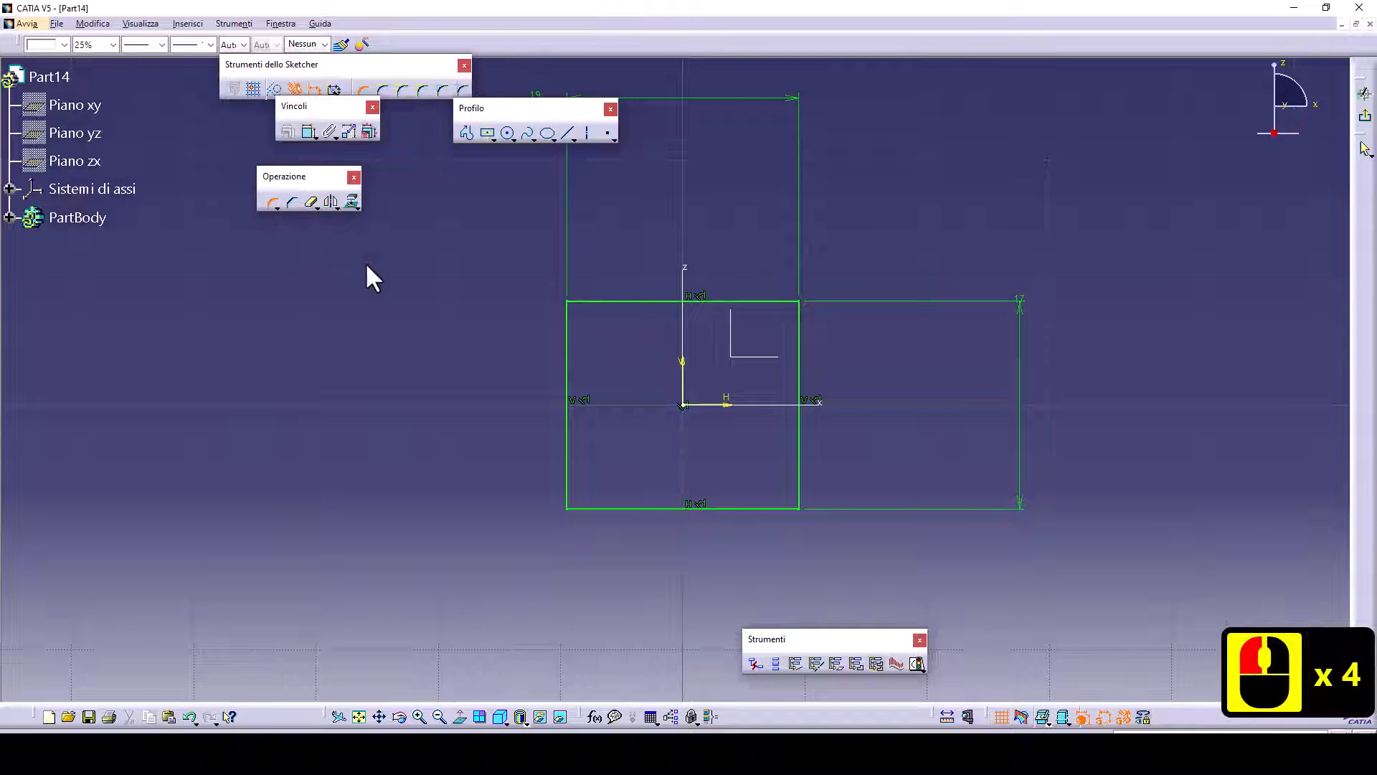
{"action": "left_click", "coordinate": [568, 321]}
{"action": "left_click", "coordinate": [605, 302]}
{"action": "left_click", "coordinate": [583, 313]}
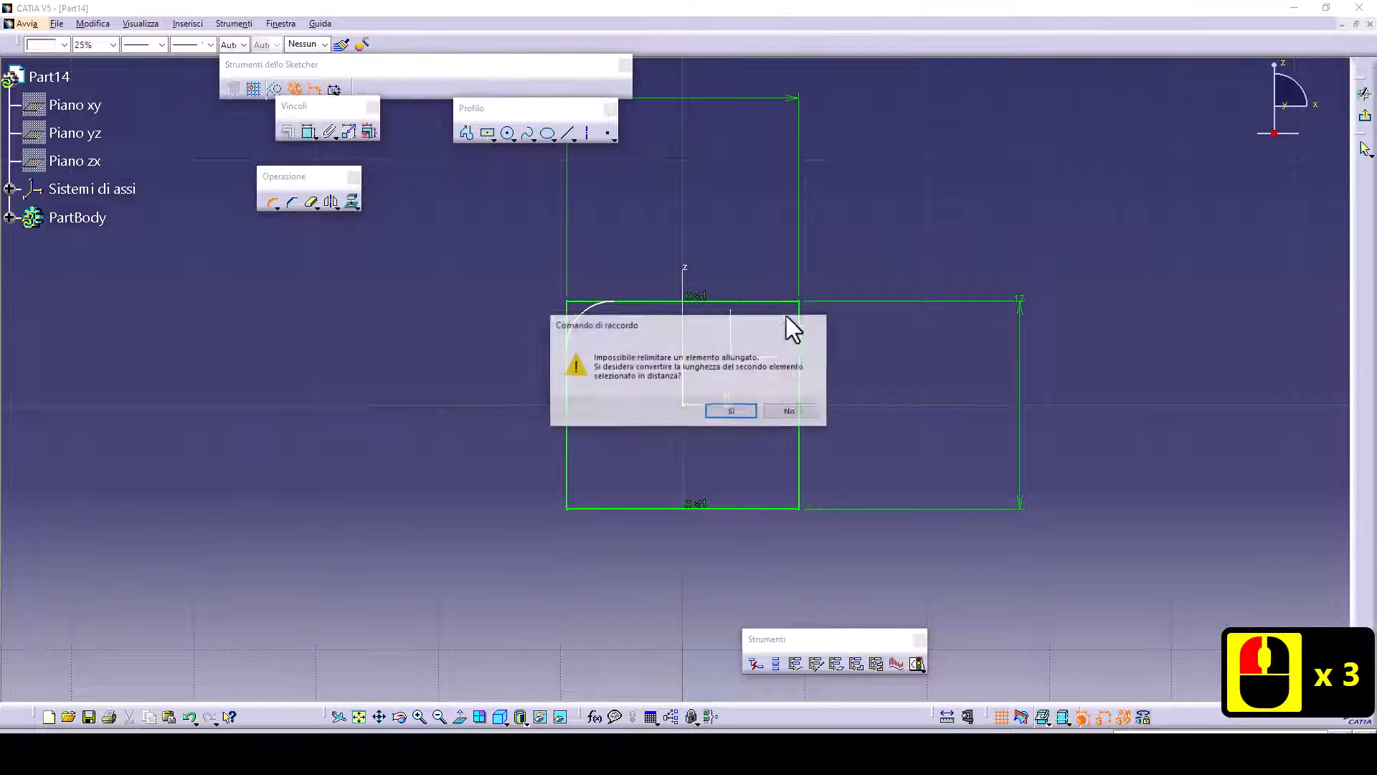
{"action": "left_click", "coordinate": [732, 406]}
- Round the rectangle's upper-right corner with a fillet of about 4 mm radius
{"action": "left_click", "coordinate": [780, 302]}
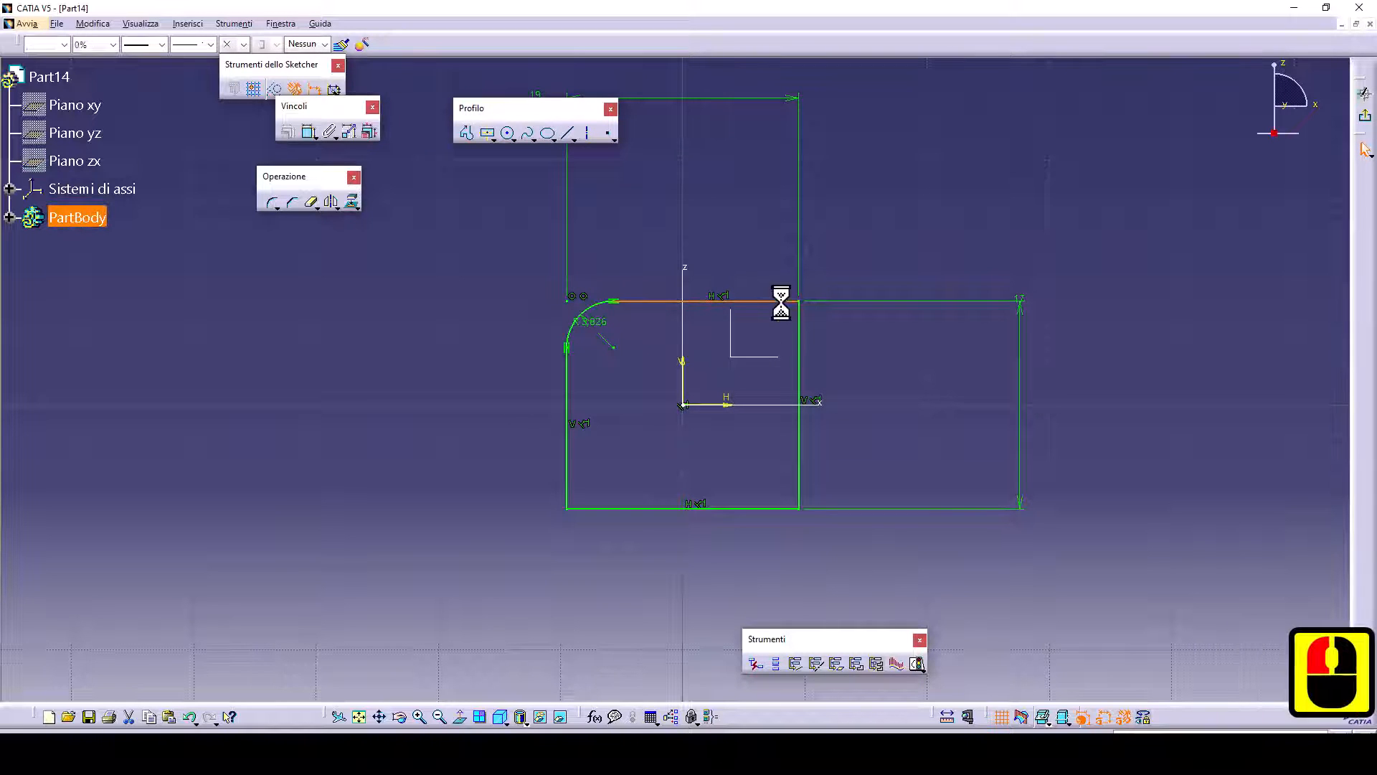
{"action": "double_click", "coordinate": [799, 327]}
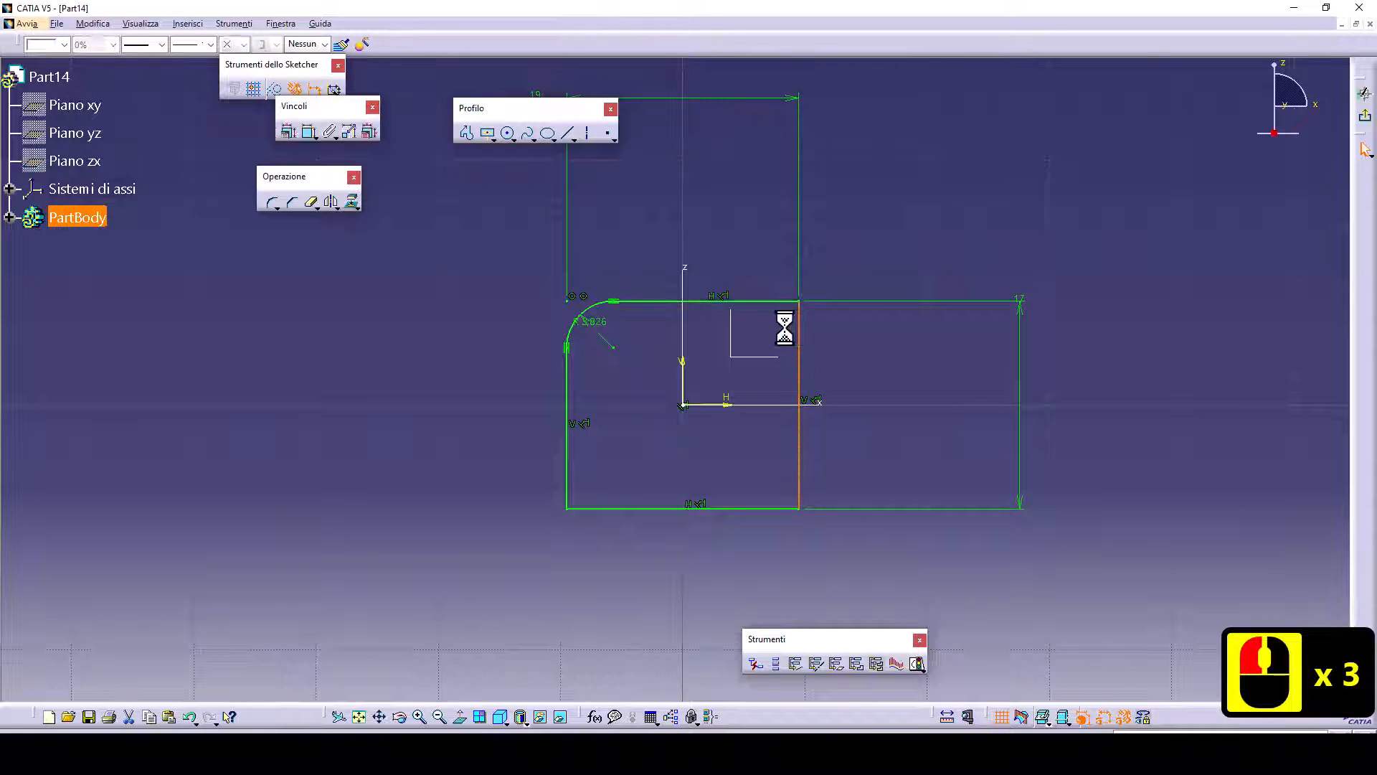
{"action": "double_click", "coordinate": [271, 201]}
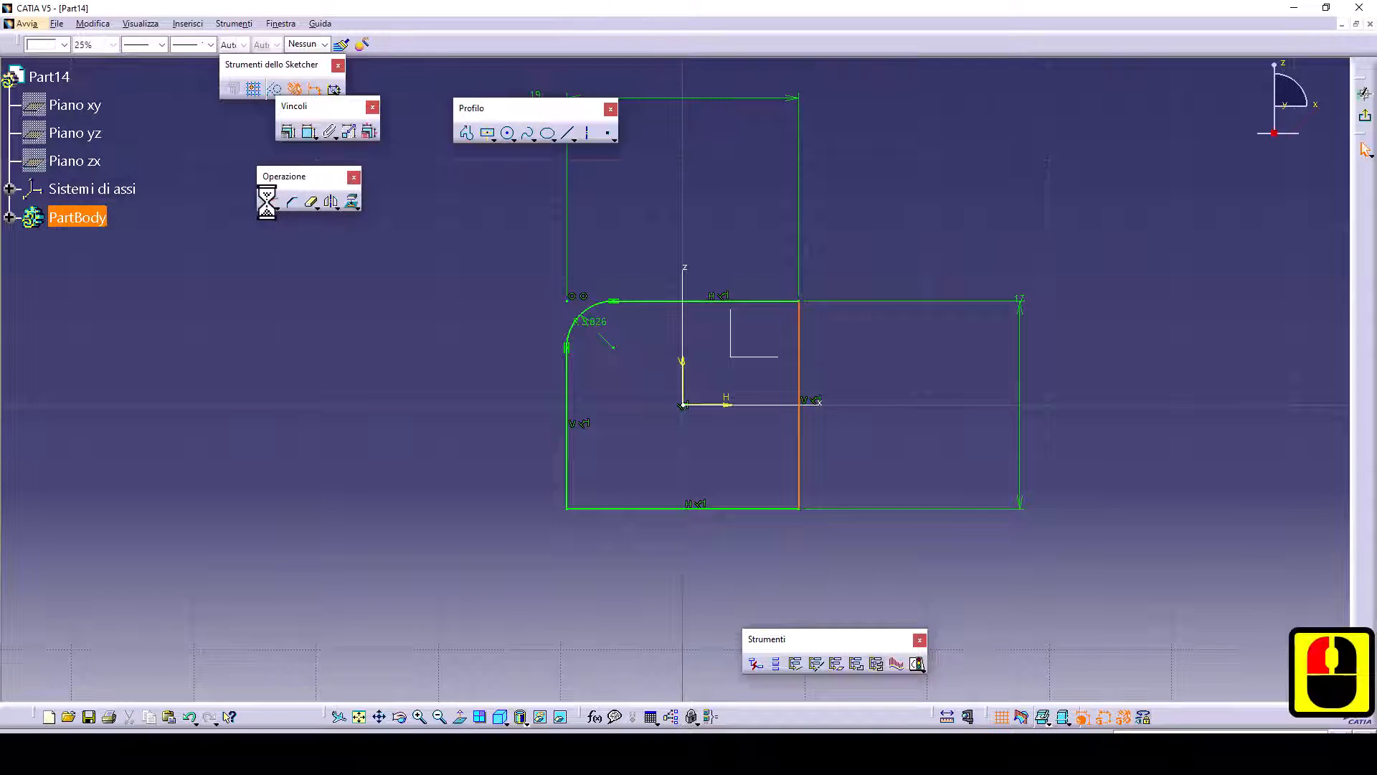
{"action": "left_click", "coordinate": [782, 316]}
{"action": "left_click", "coordinate": [726, 412]}
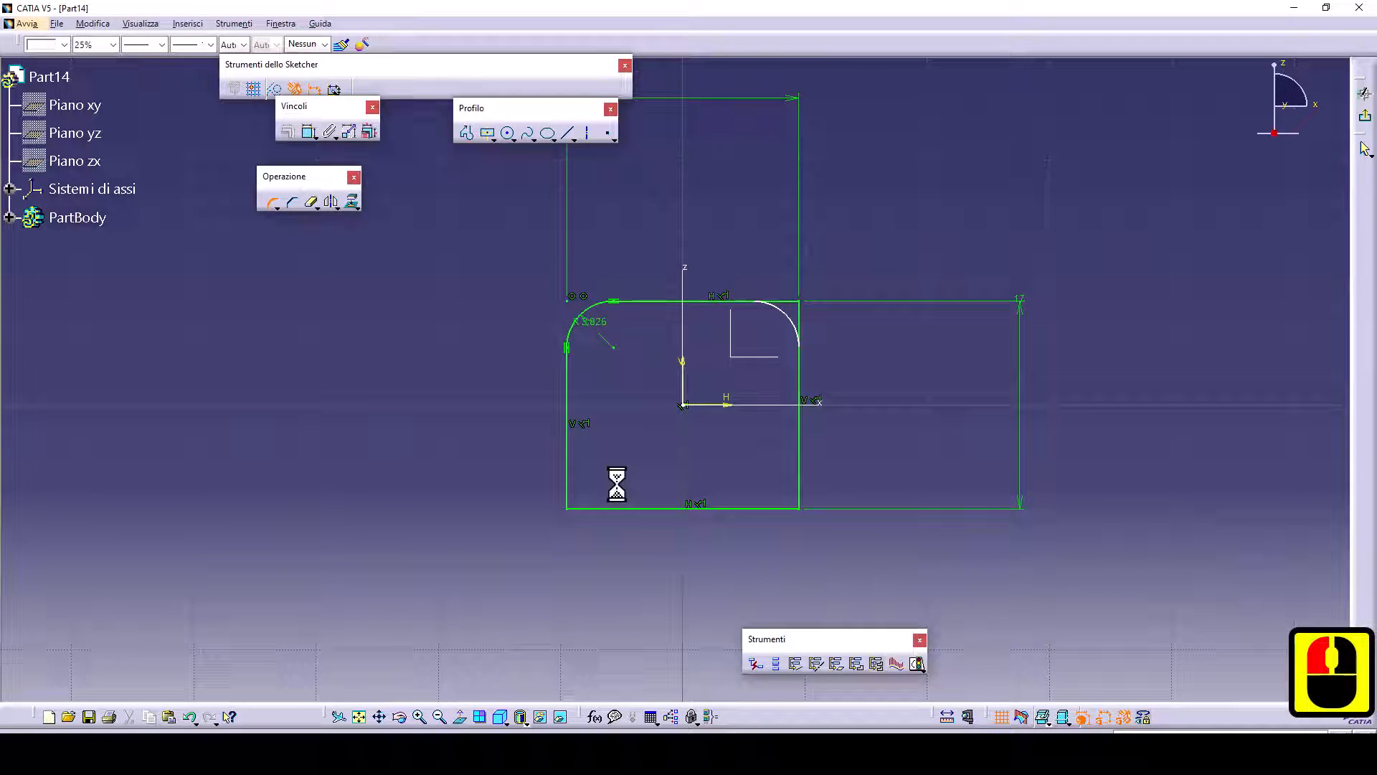
- Round the two lower corners of the rectangle, with a radius of about 3.7 mm on the left and about 5 mm on the right
{"action": "double_click", "coordinate": [581, 505]}
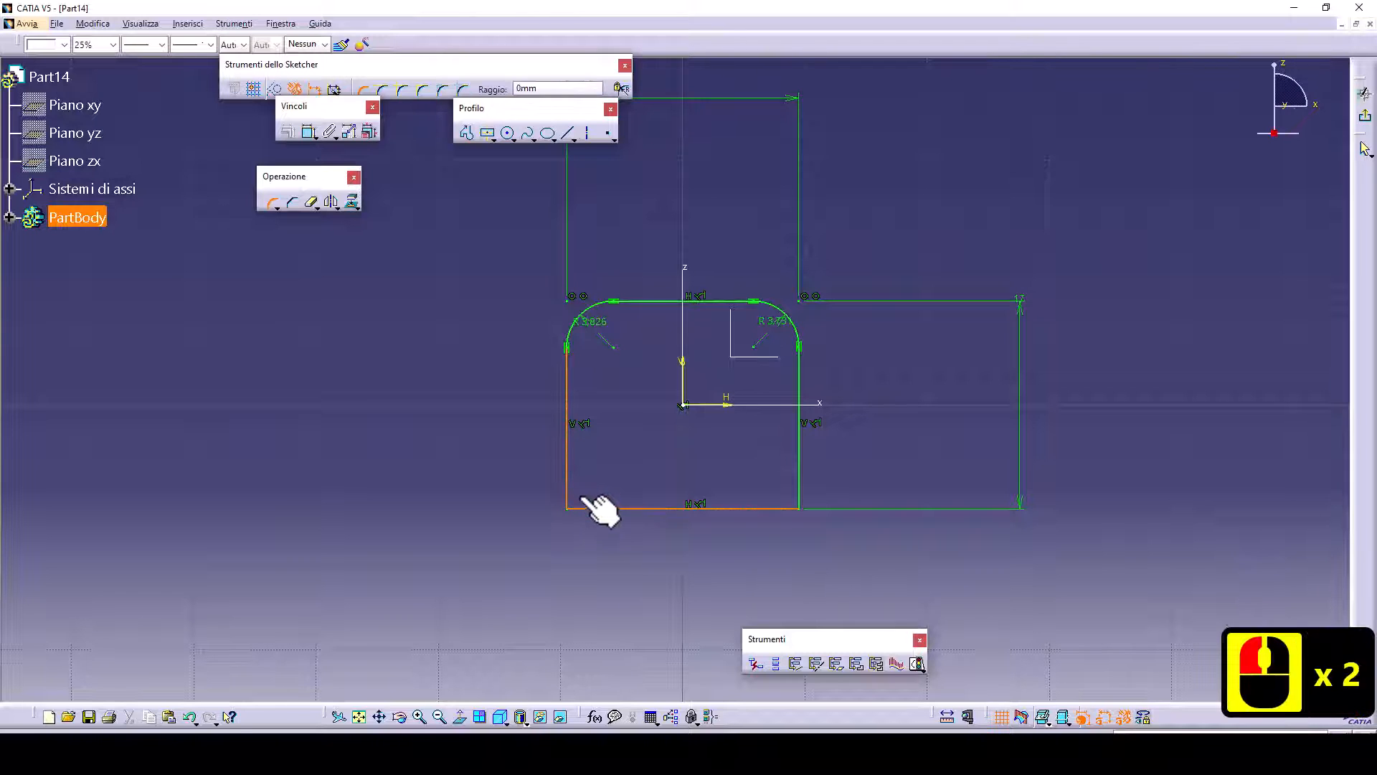
{"action": "left_click", "coordinate": [608, 501]}
{"action": "left_click", "coordinate": [794, 509]}
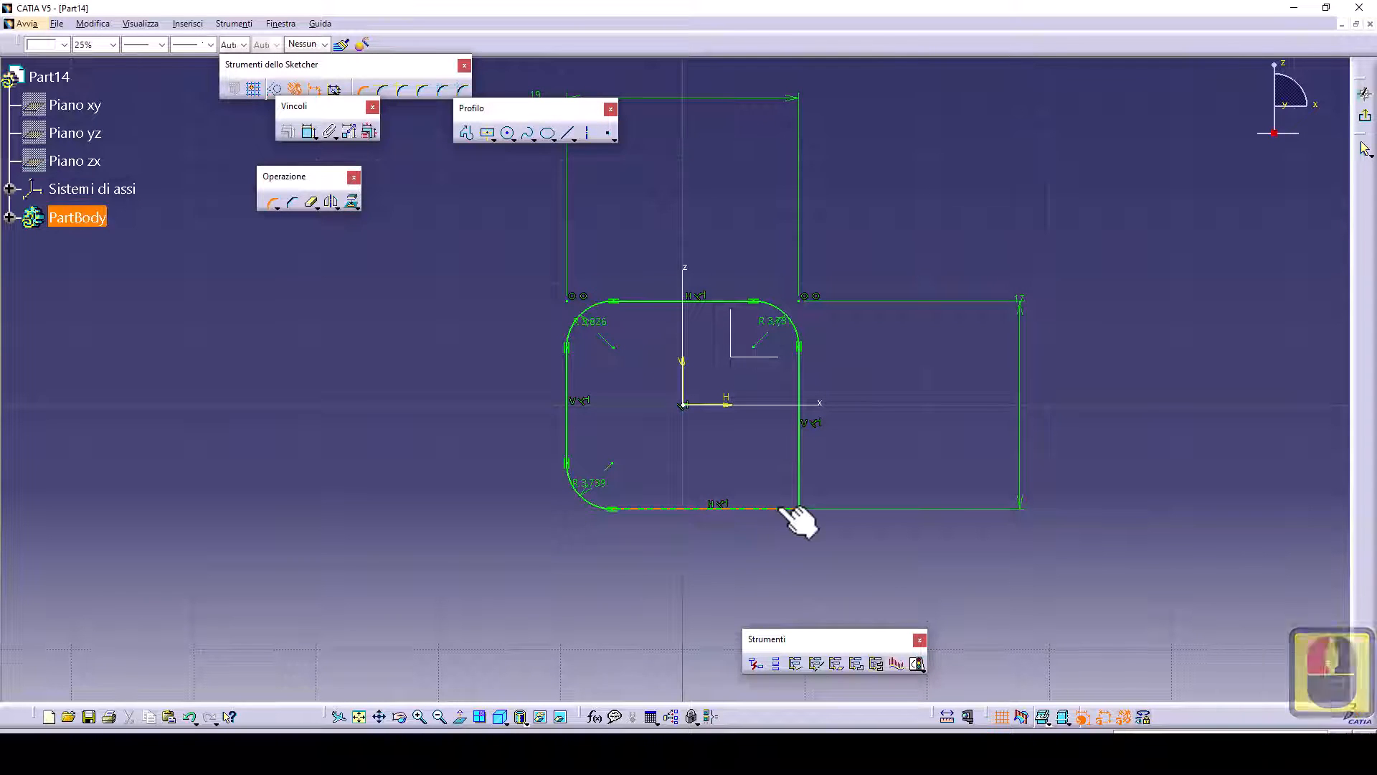
{"action": "double_click", "coordinate": [795, 496]}
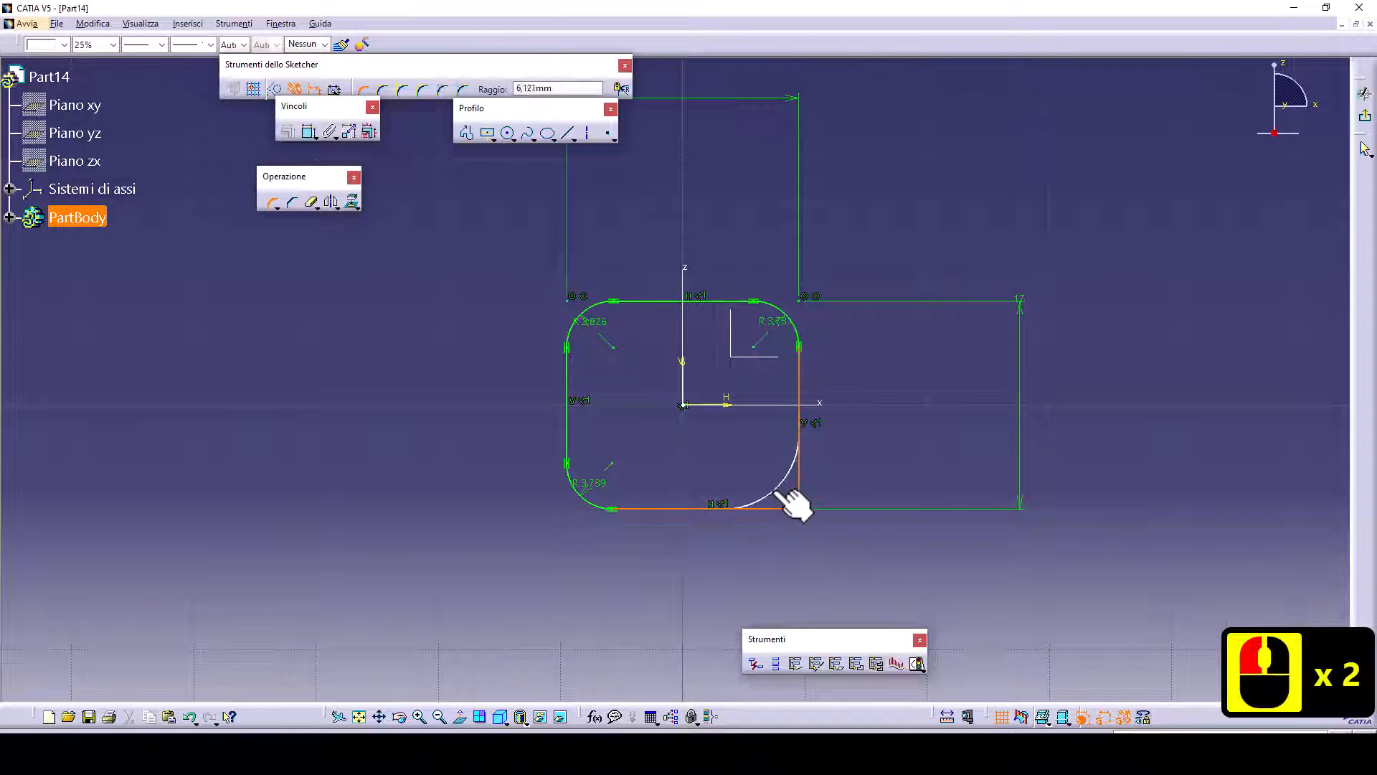
{"action": "left_click", "coordinate": [792, 503]}
{"action": "key", "text": "Escape"}
{"action": "key", "text": "Escape"}
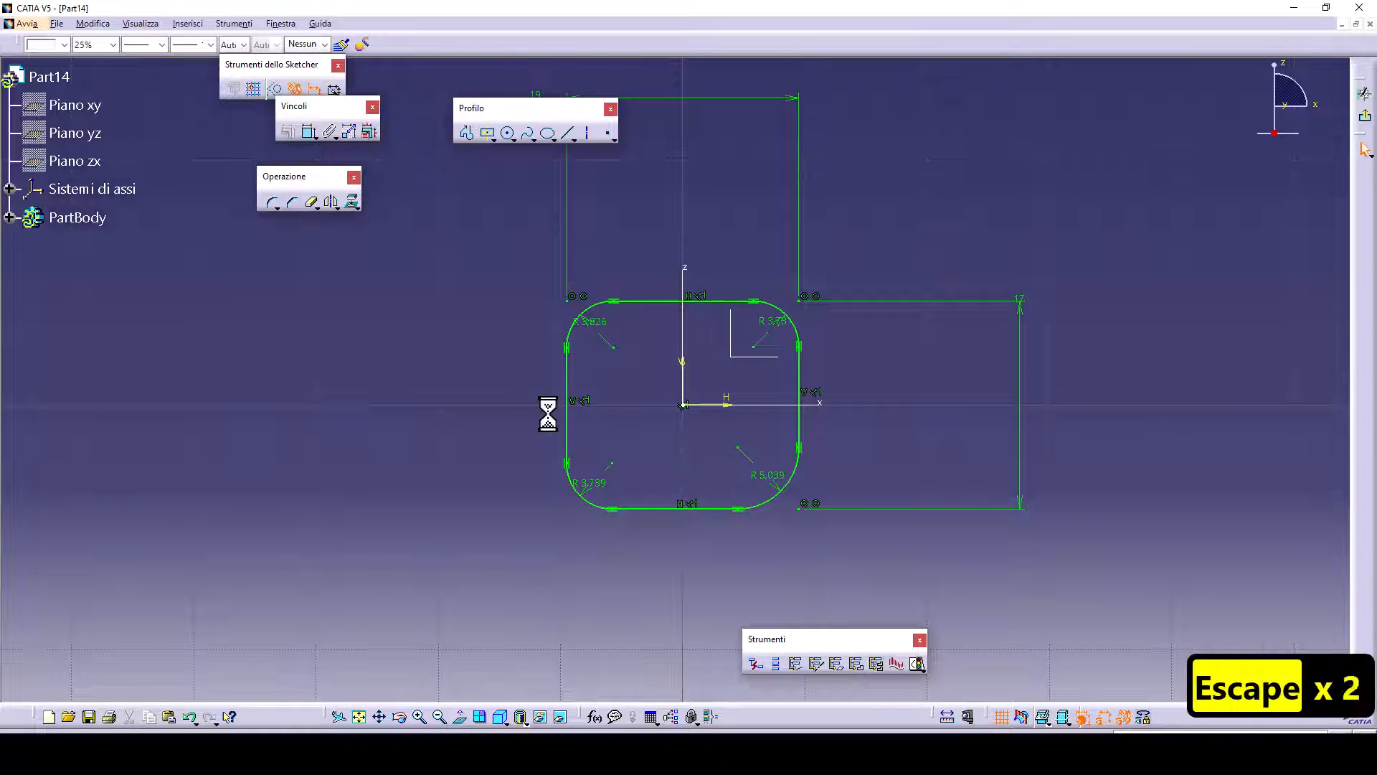
- Set the radius of both upper corner fillets to 4 mm
{"action": "double_click", "coordinate": [602, 330]}
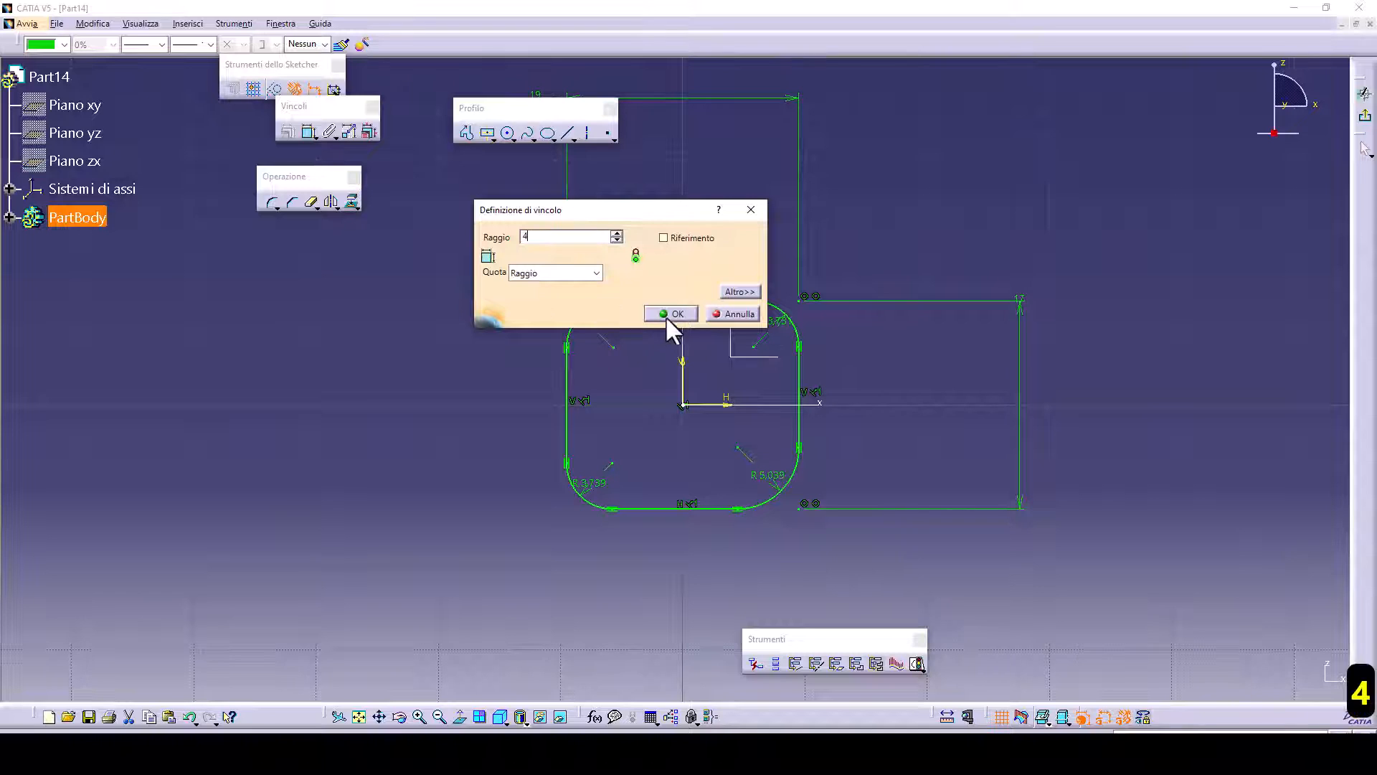
{"action": "left_click", "coordinate": [670, 313]}
{"action": "double_click", "coordinate": [772, 320]}
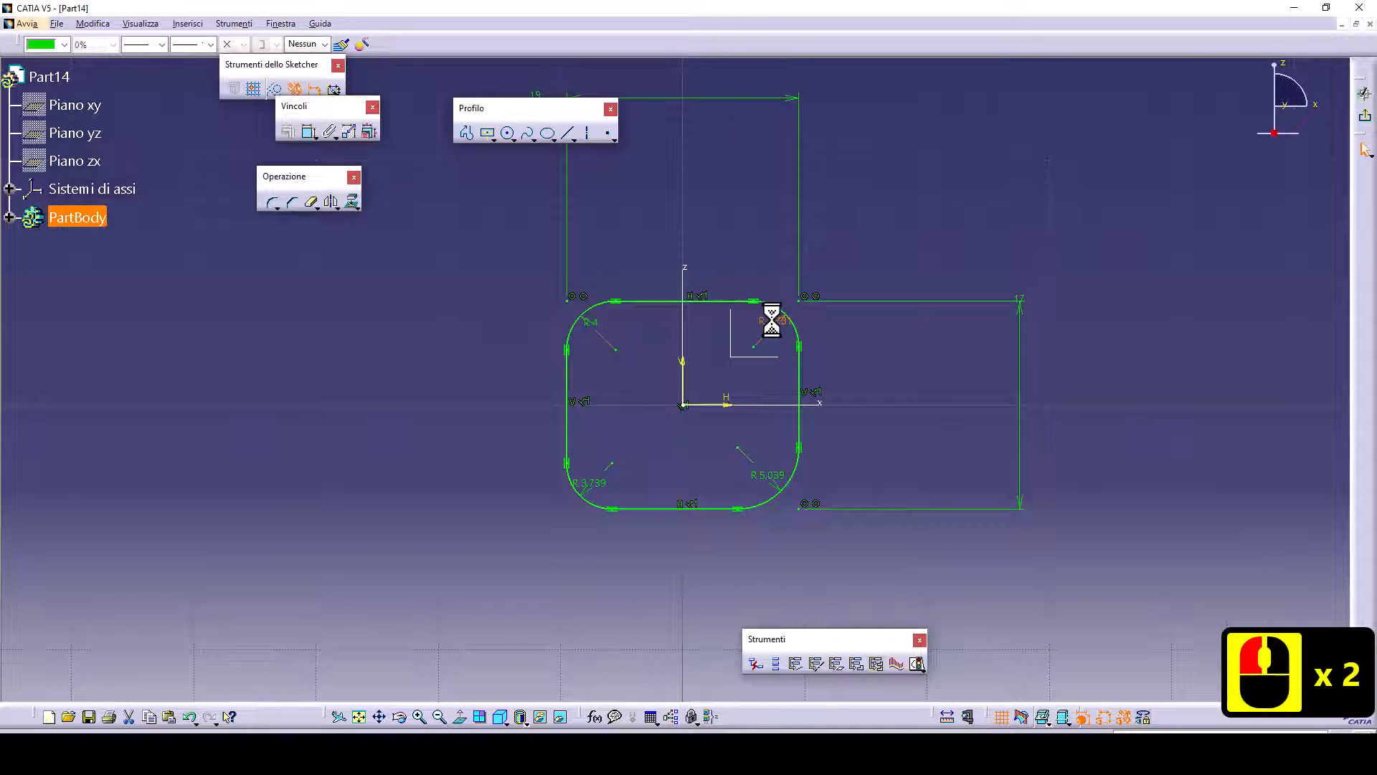
{"action": "type", "text": "4"}
{"action": "left_click", "coordinate": [673, 315]}
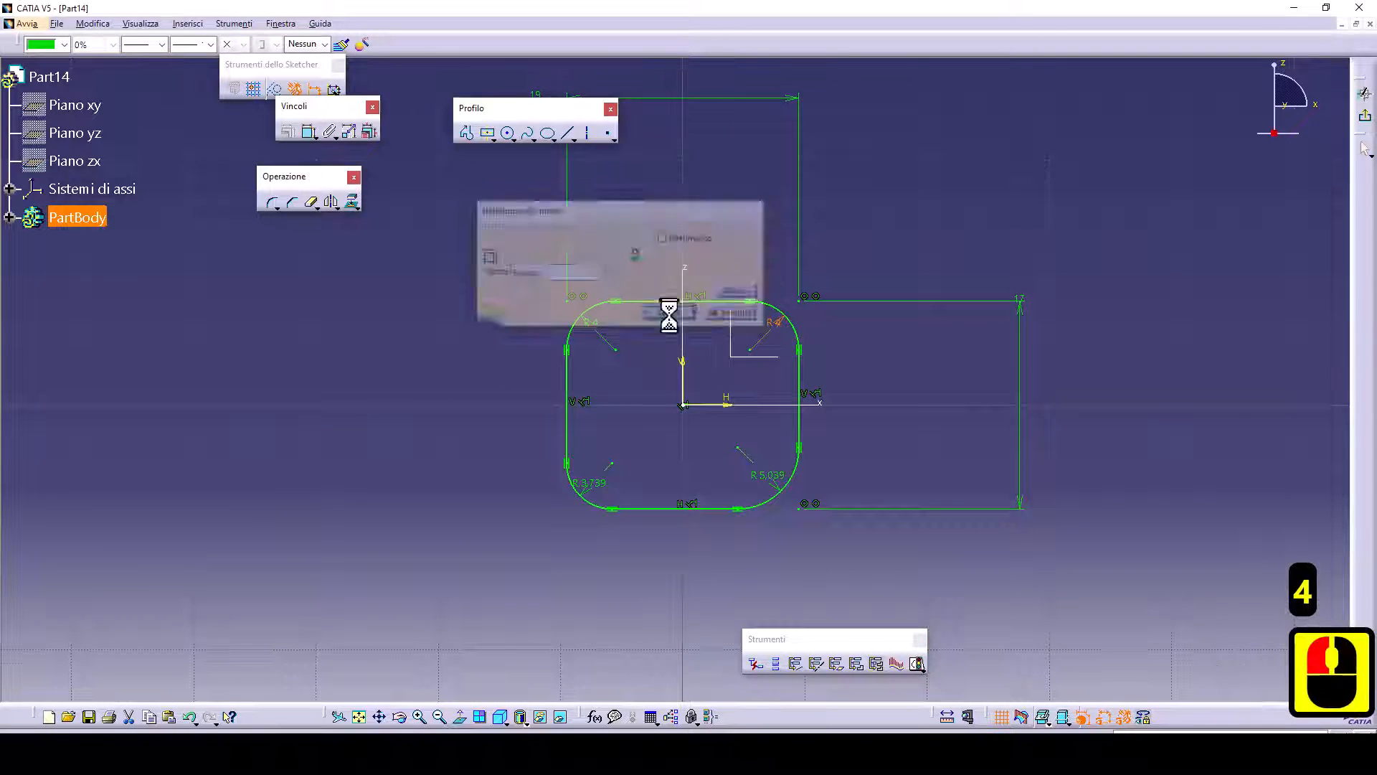
- Set the radius of both lower corner fillets to 2 mm and exit the sketch
{"action": "double_click", "coordinate": [597, 482]}
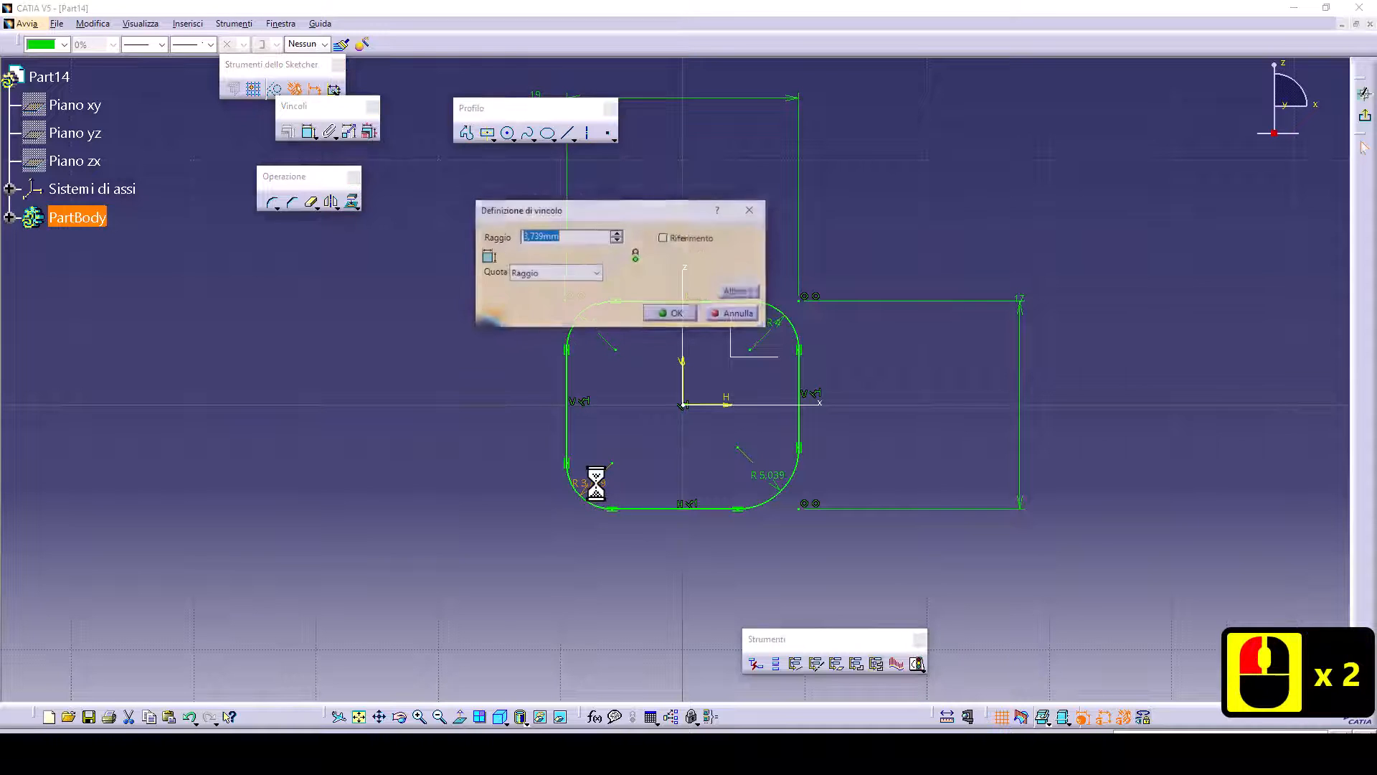
{"action": "type", "text": "2"}
{"action": "left_click", "coordinate": [666, 317]}
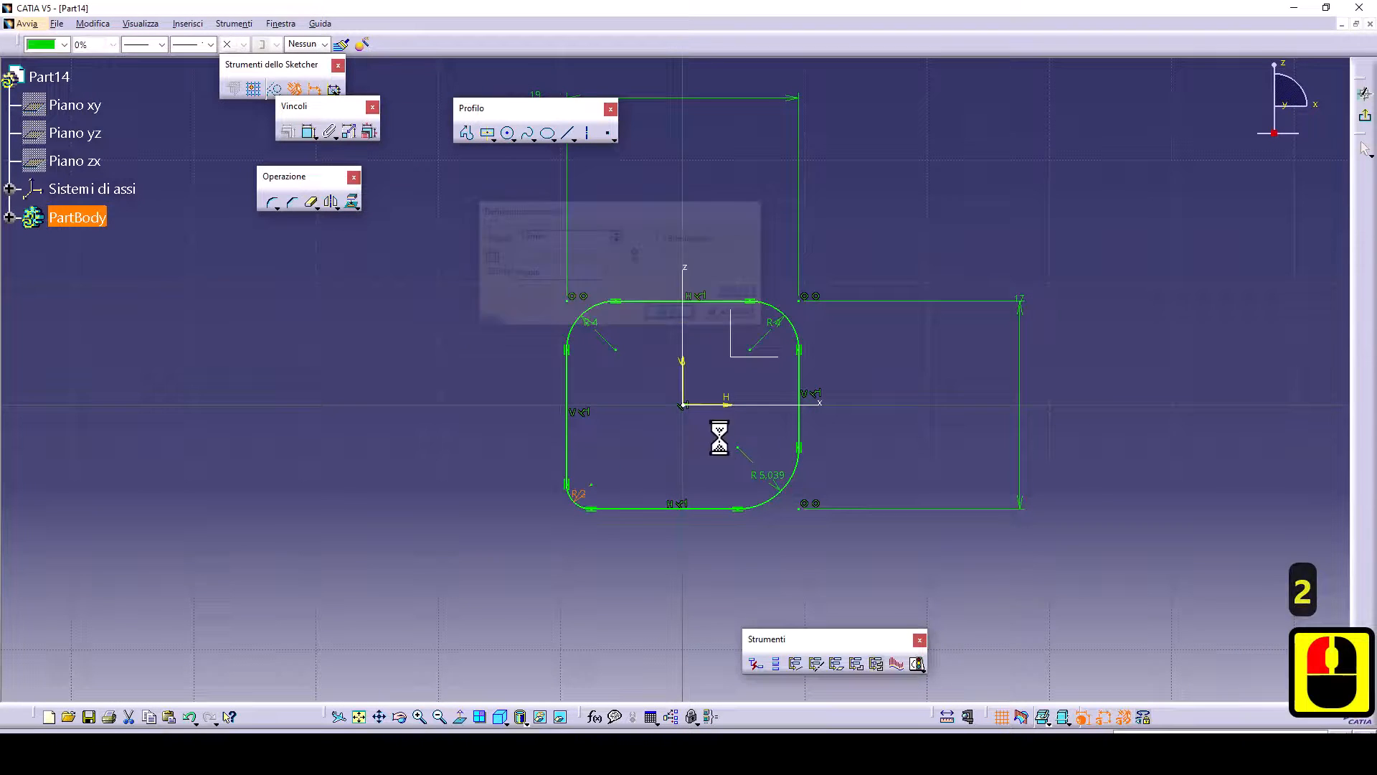
{"action": "double_click", "coordinate": [762, 477]}
{"action": "key", "text": "2"}
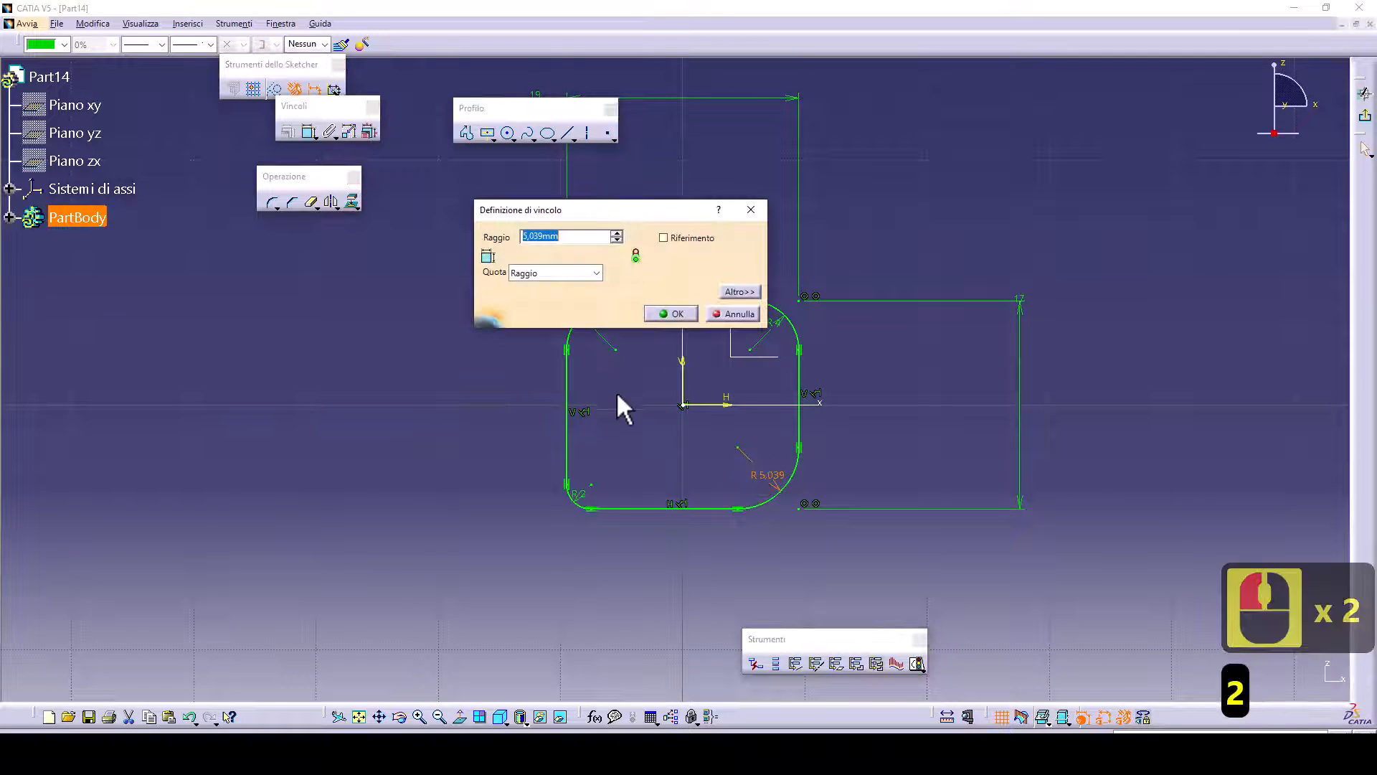
{"action": "left_click", "coordinate": [660, 314]}
{"action": "double_click", "coordinate": [762, 474]}
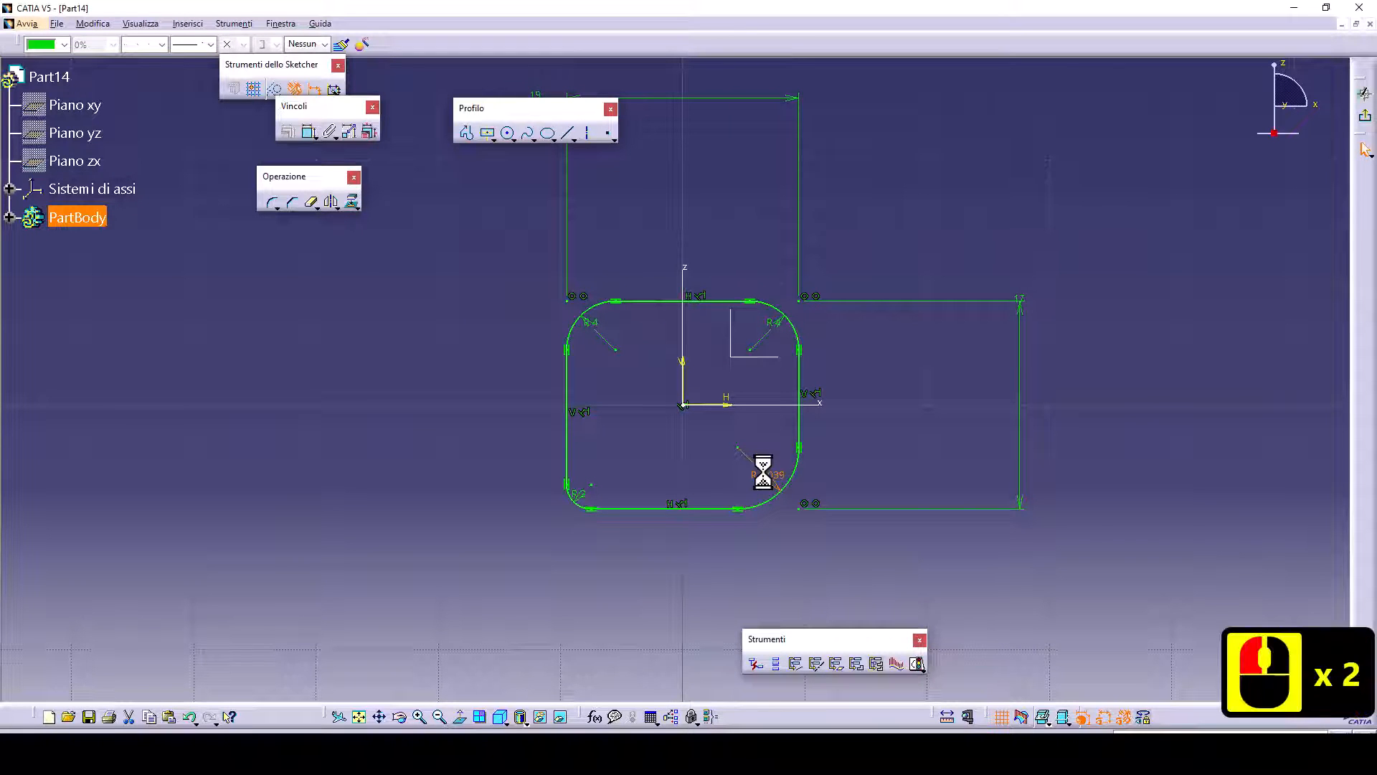
{"action": "type", "text": "2"}
{"action": "left_click", "coordinate": [678, 314]}
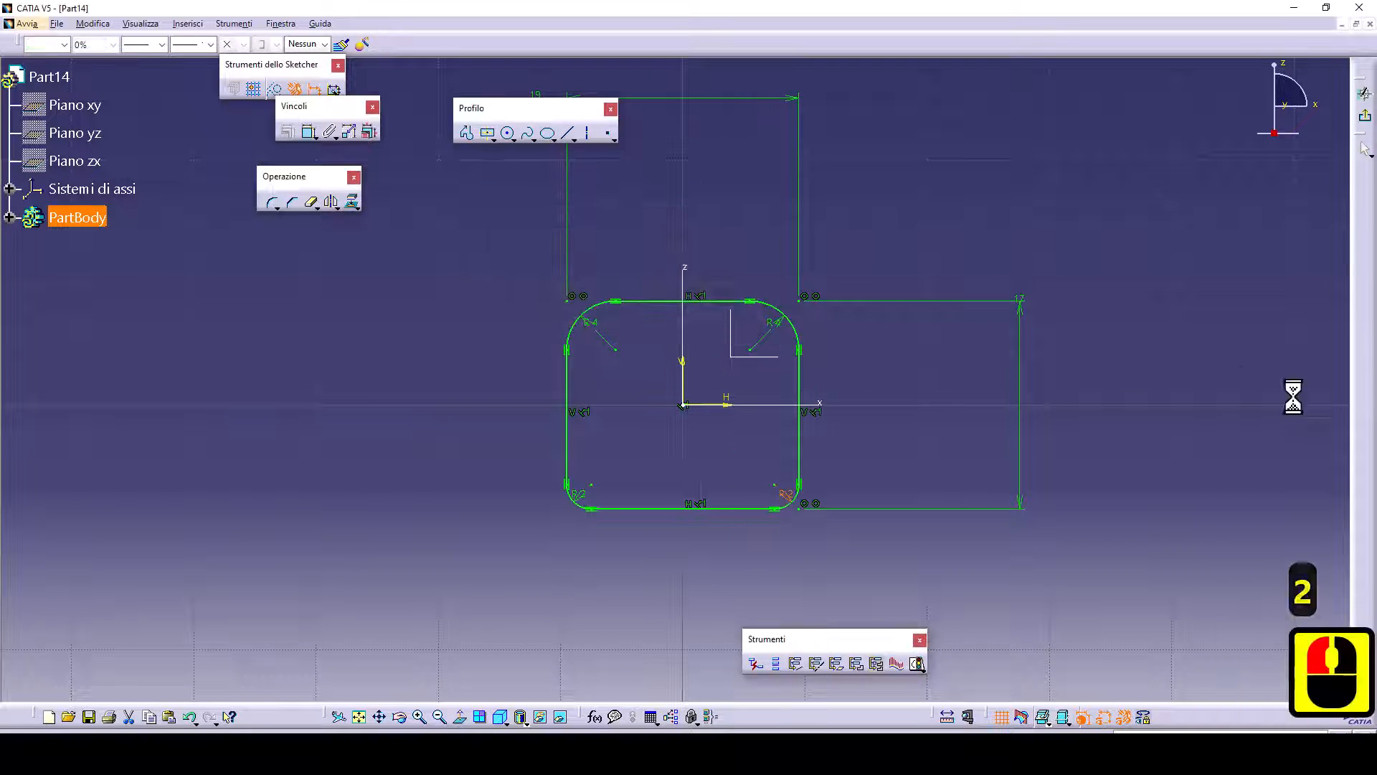
{"action": "left_click", "coordinate": [1364, 119]}
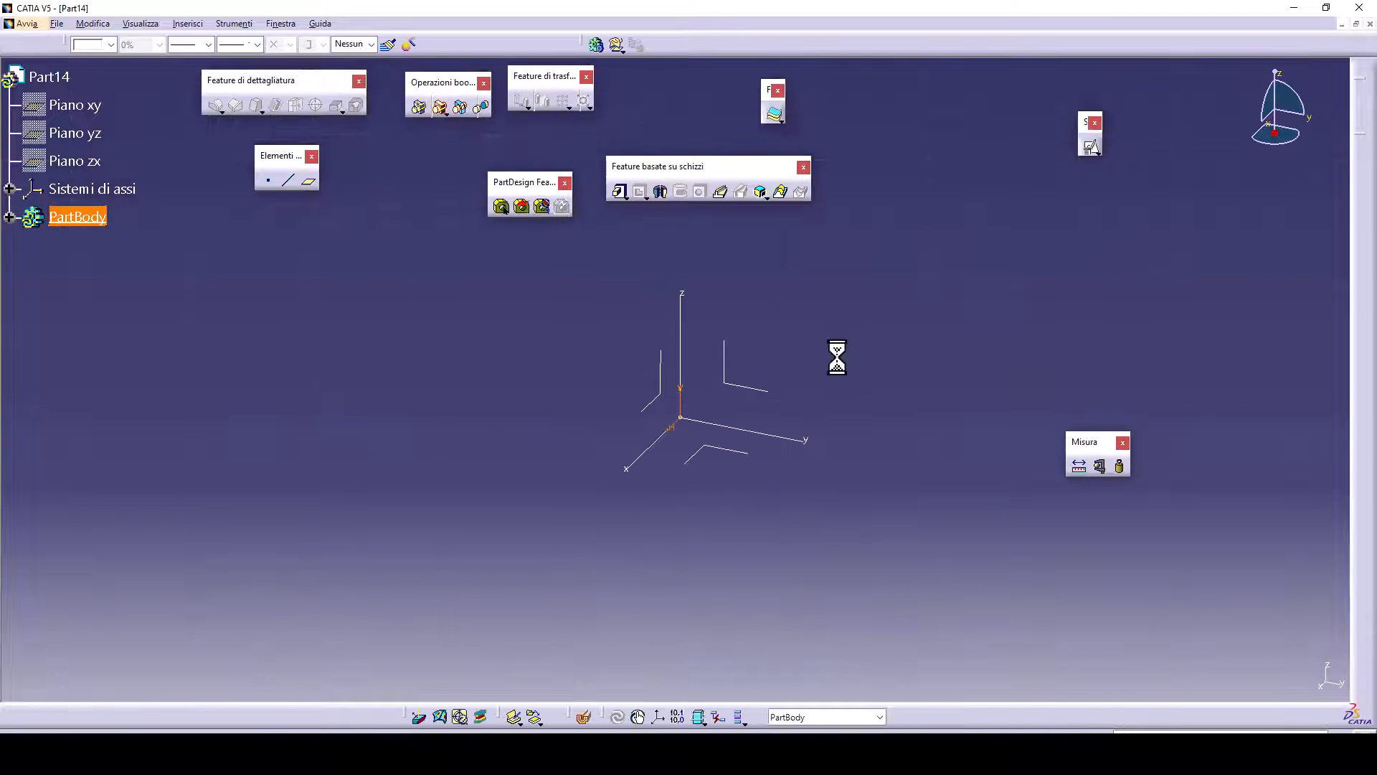
{"action": "middle_click_drag", "start_coordinate": [826, 360], "coordinate": [816, 360]}
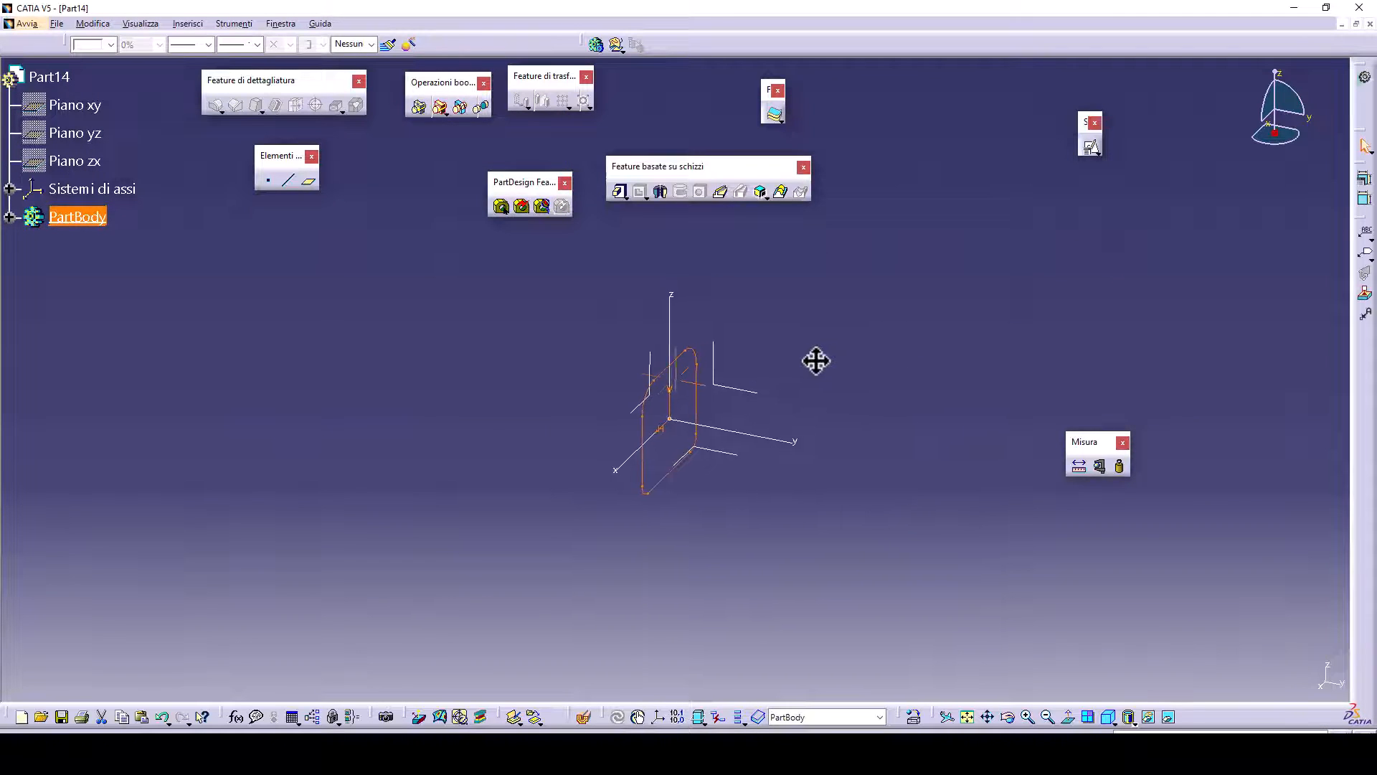
- Pad the rounded rectangle 7 mm with mirrored extent as a thin-walled prism, with Thickness 1 set to 1.5 mm
{"action": "left_click", "coordinate": [619, 191]}
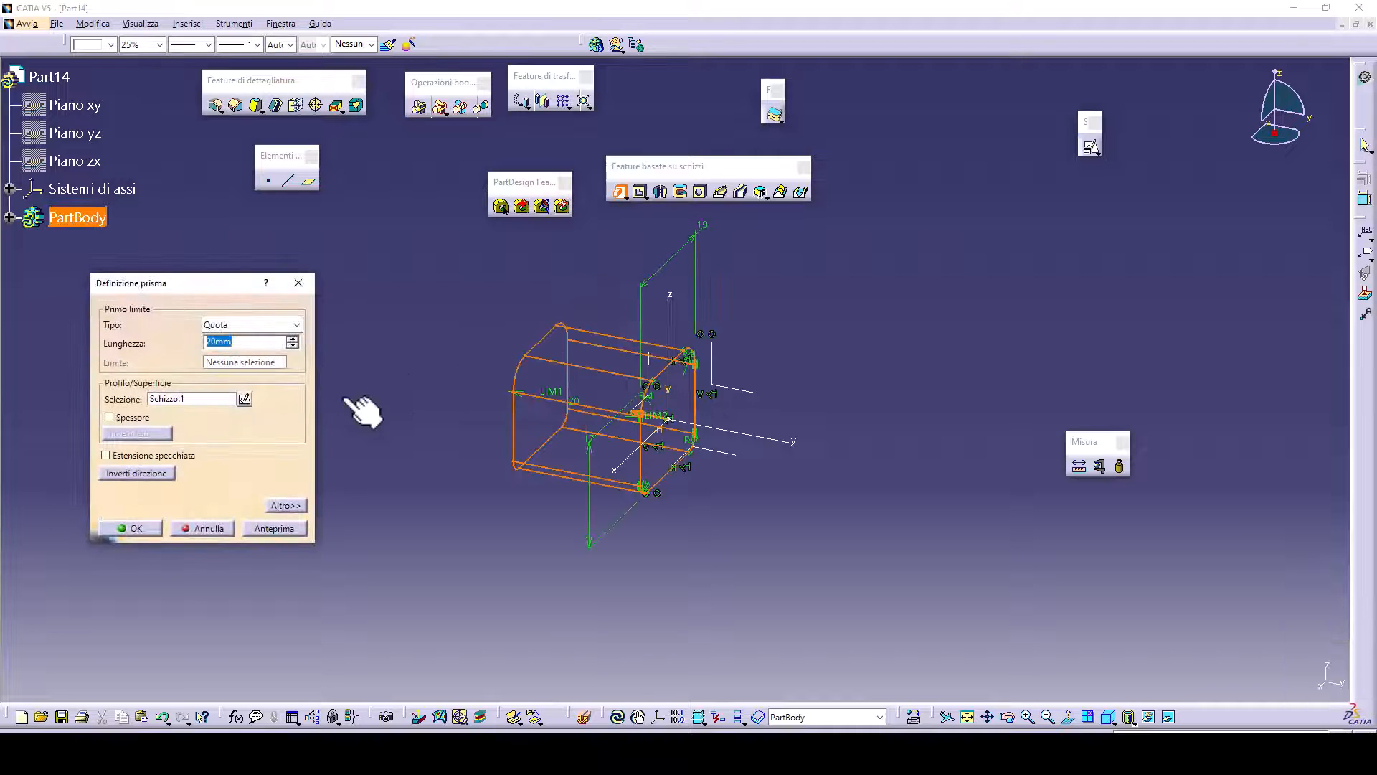
{"action": "left_click", "coordinate": [106, 456]}
{"action": "double_click", "coordinate": [215, 343]}
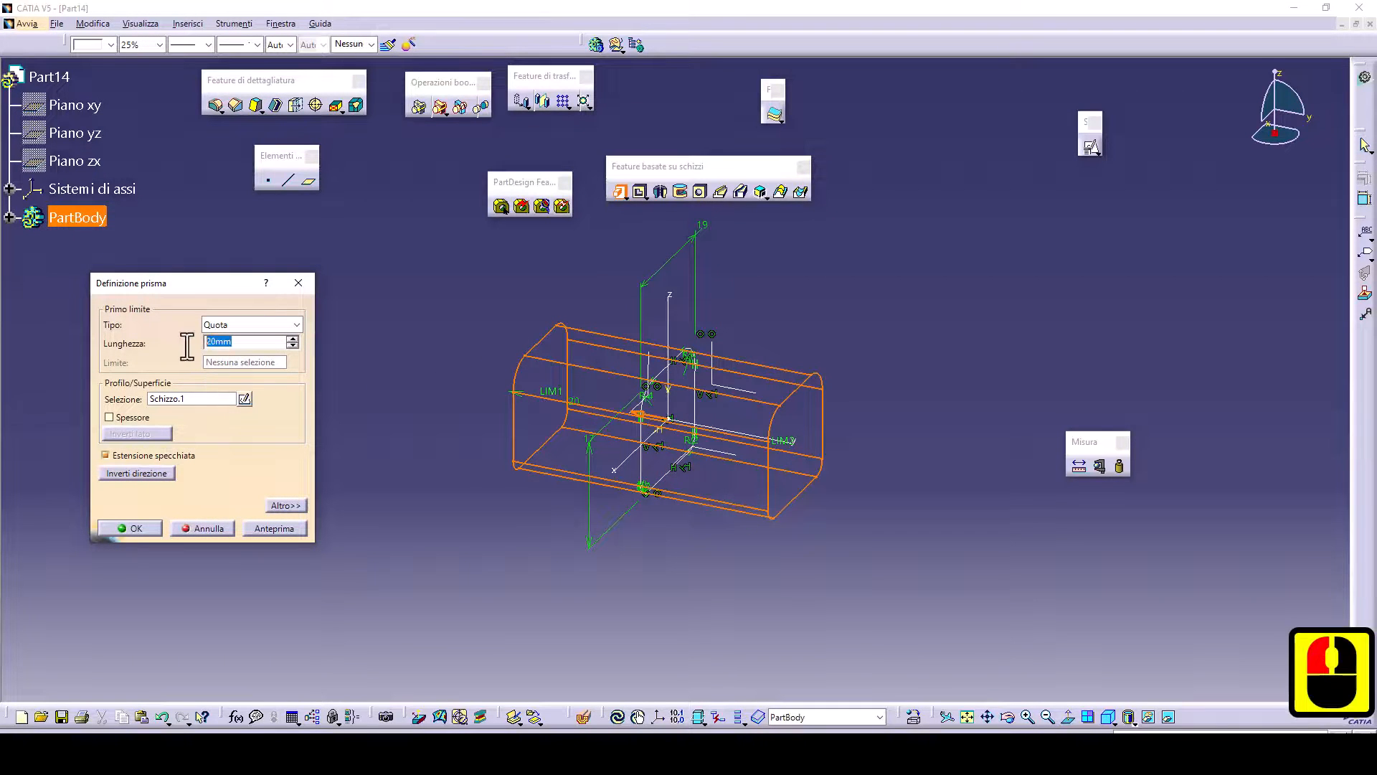
{"action": "type", "text": "7"}
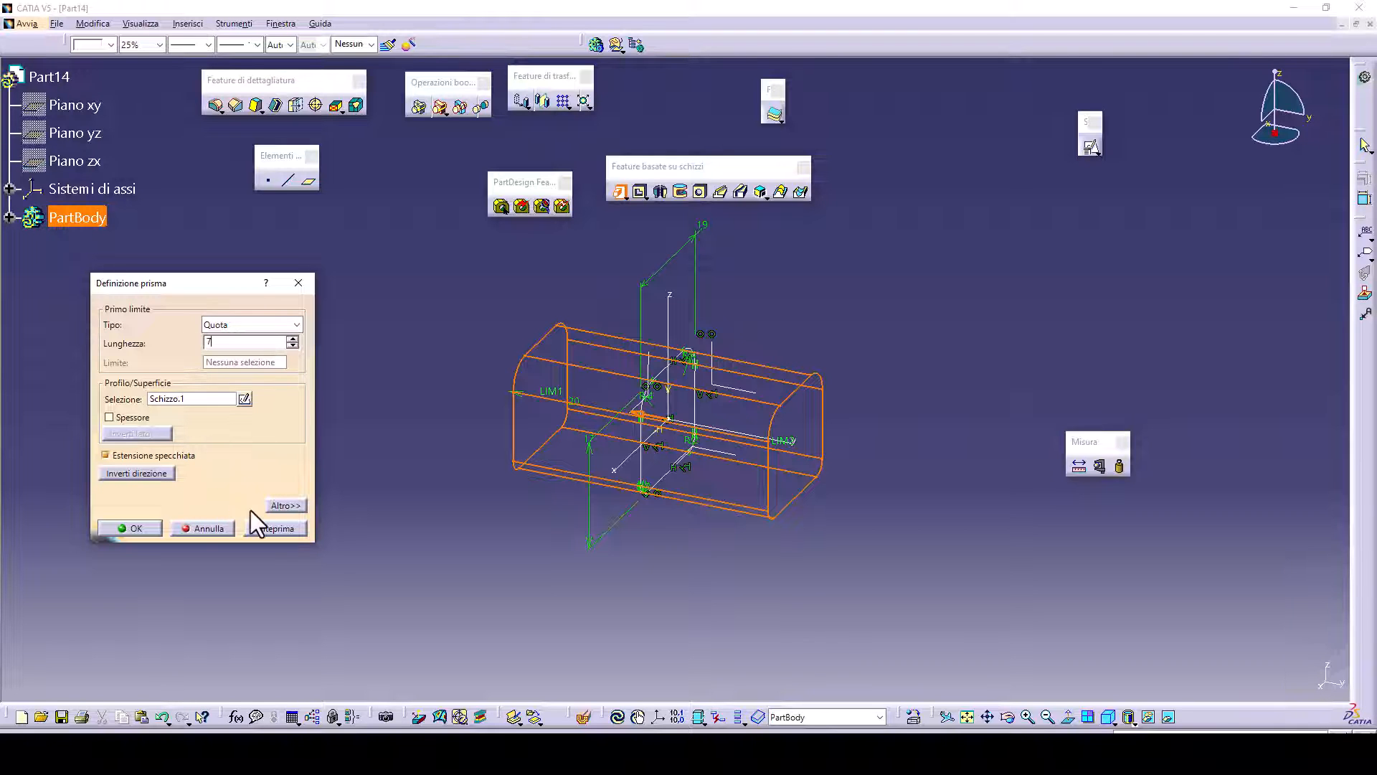
{"action": "left_click", "coordinate": [109, 418]}
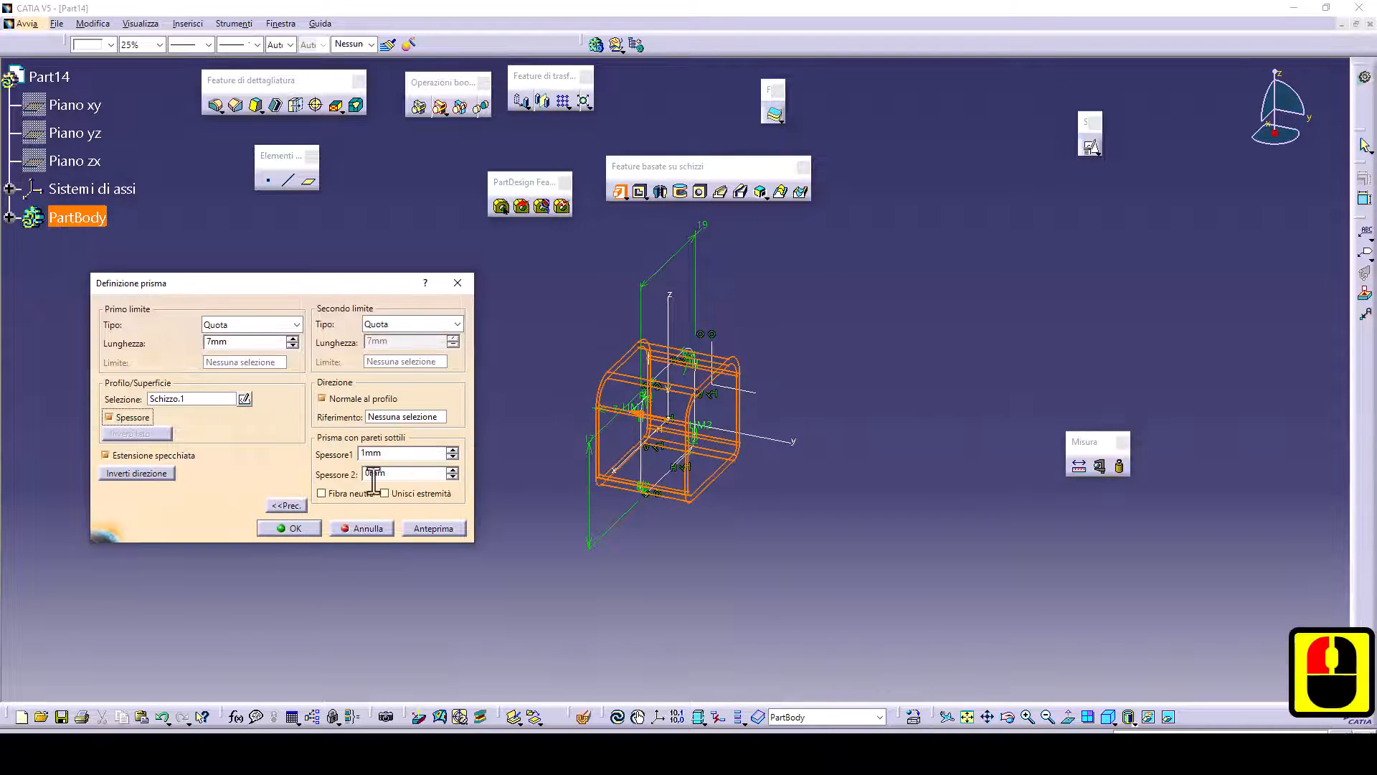
{"action": "left_click", "coordinate": [347, 455]}
{"action": "type", "text": "1"}
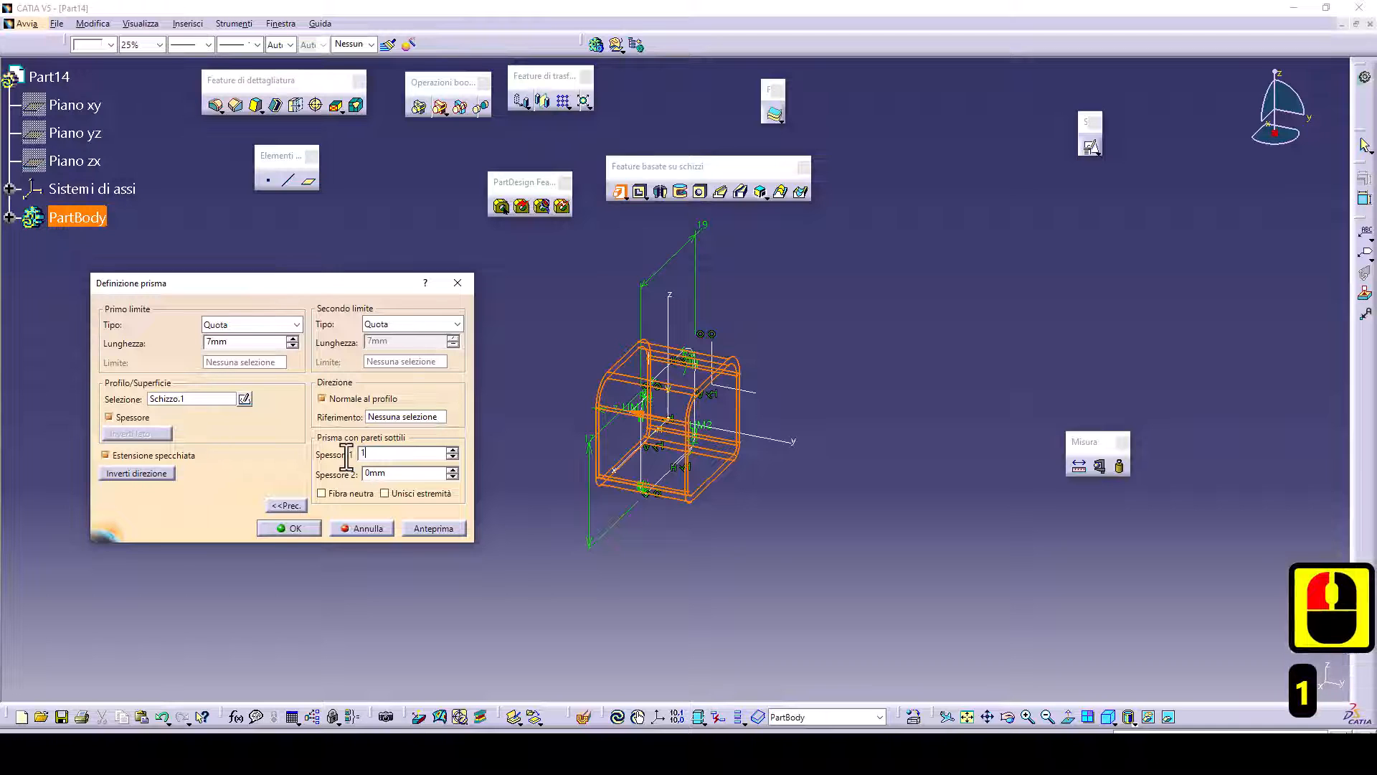
{"action": "type", "text": ".5"}
{"action": "left_click", "coordinate": [289, 528]}
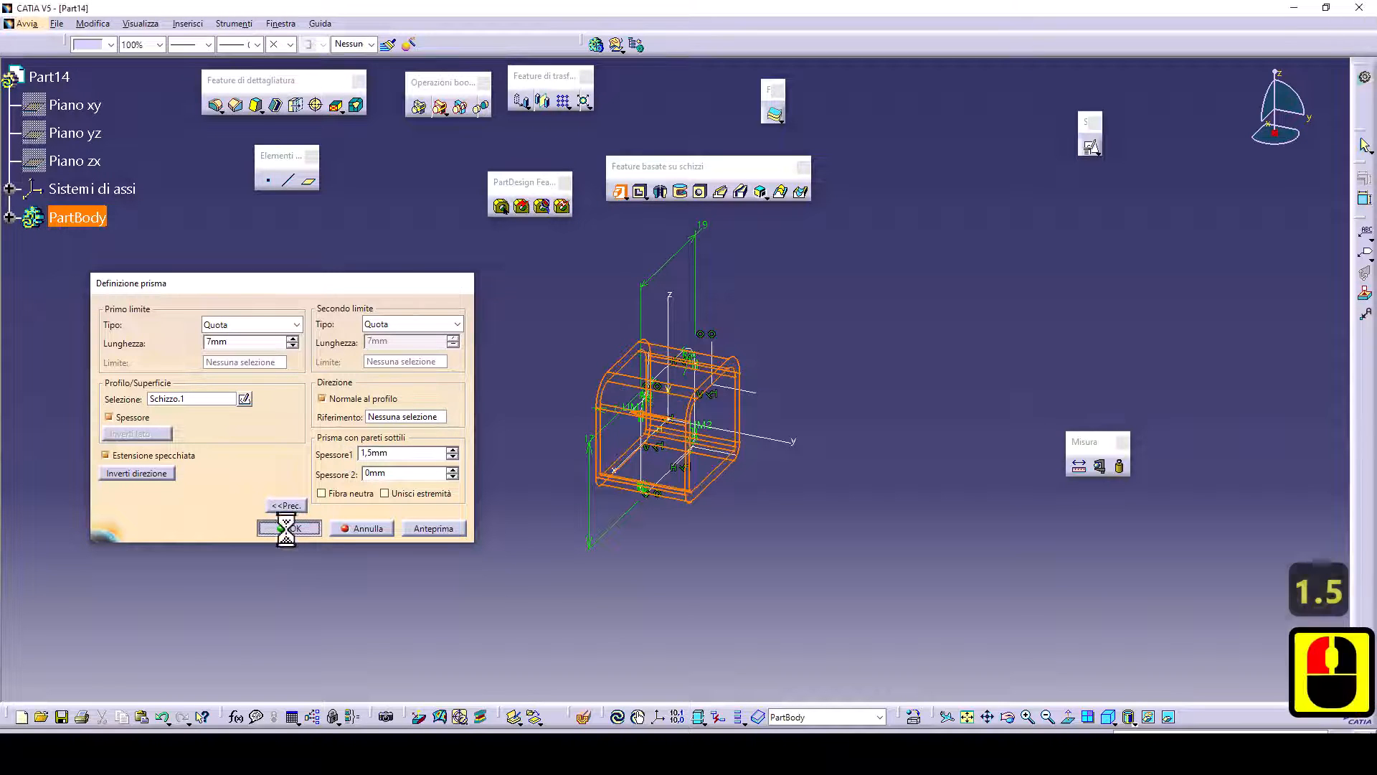
{"action": "left_click", "coordinate": [595, 545]}
- Start a positioned sketch on the prism's flat bottom face, with the axes swapped and the H direction reversed
{"action": "middle_click_drag", "start_coordinate": [627, 547], "coordinate": [674, 399]}
{"action": "left_click", "coordinate": [695, 396]}
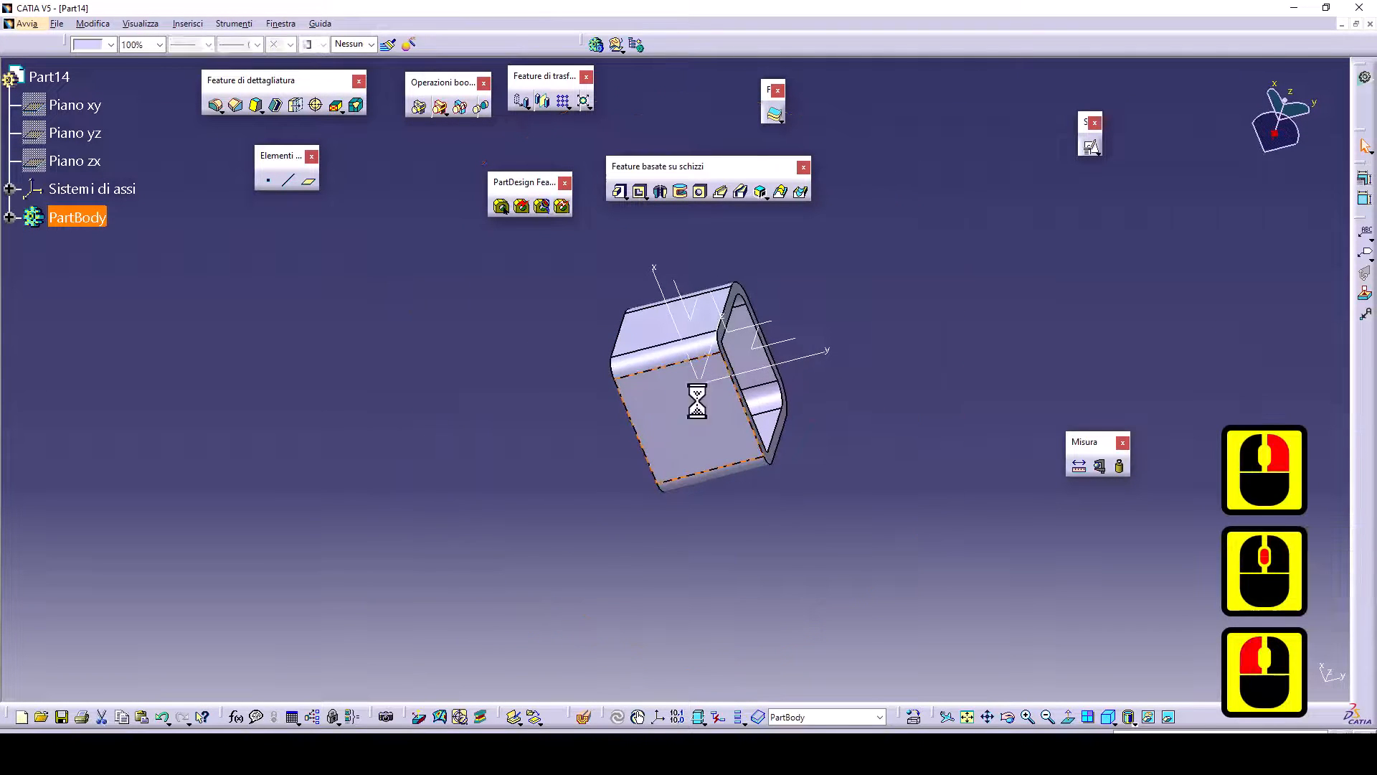
{"action": "left_click", "coordinate": [1090, 148]}
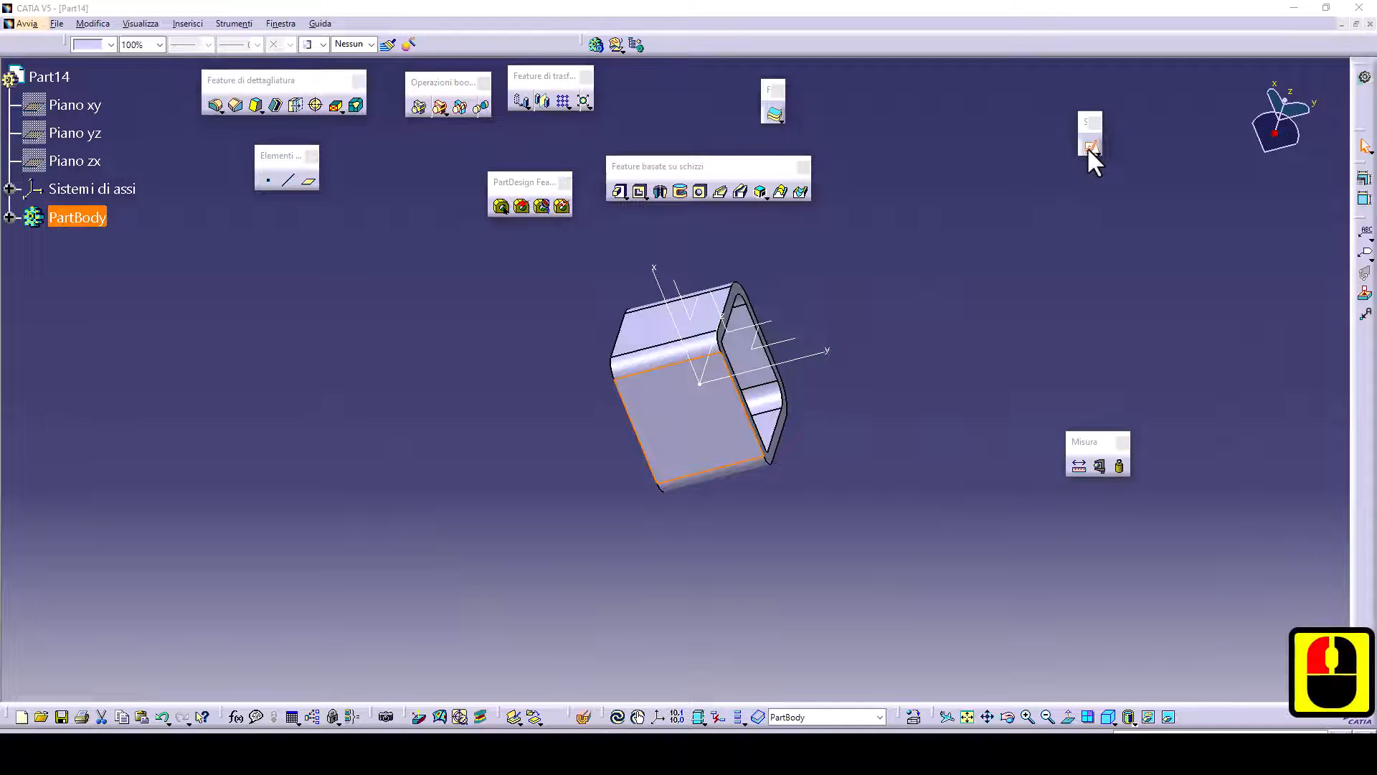
{"action": "middle_click_drag", "start_coordinate": [769, 467], "coordinate": [717, 391]}
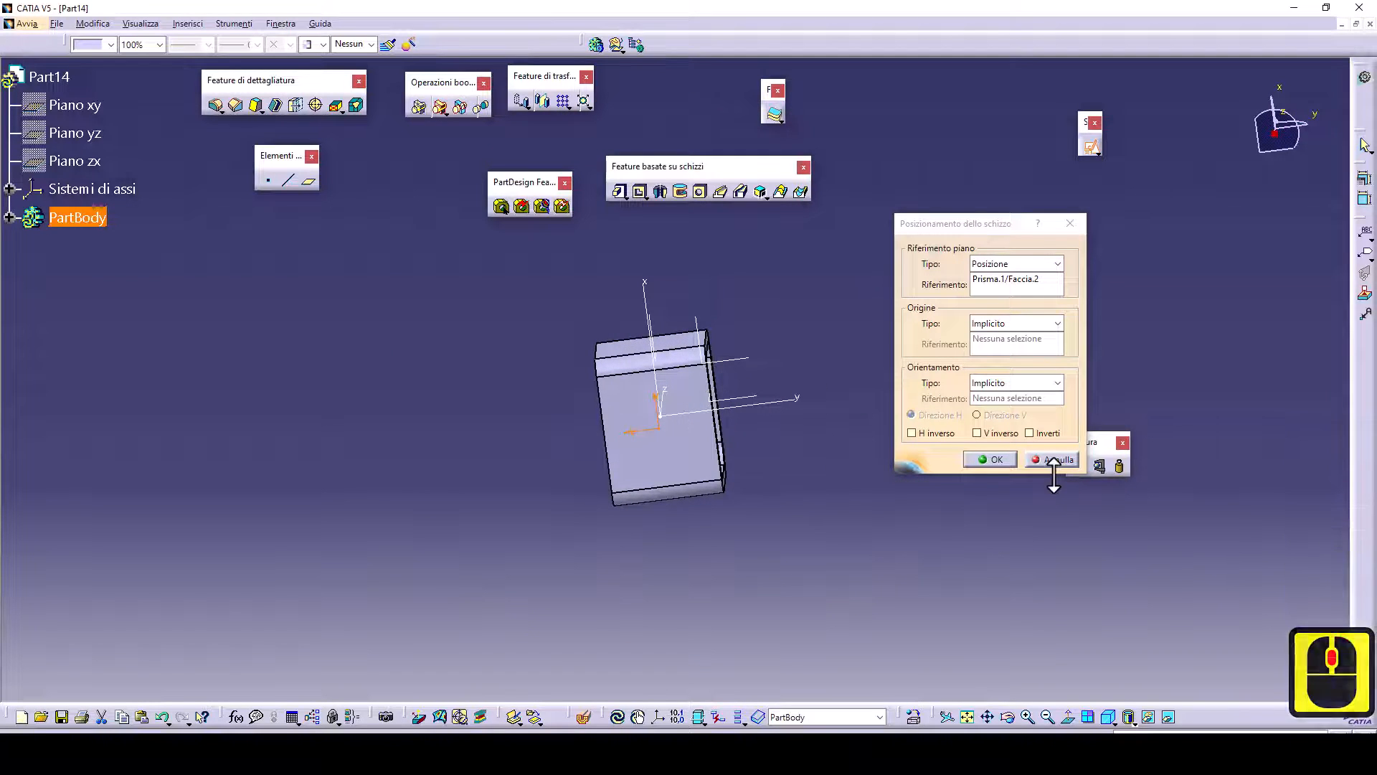
{"action": "left_click", "coordinate": [1031, 434]}
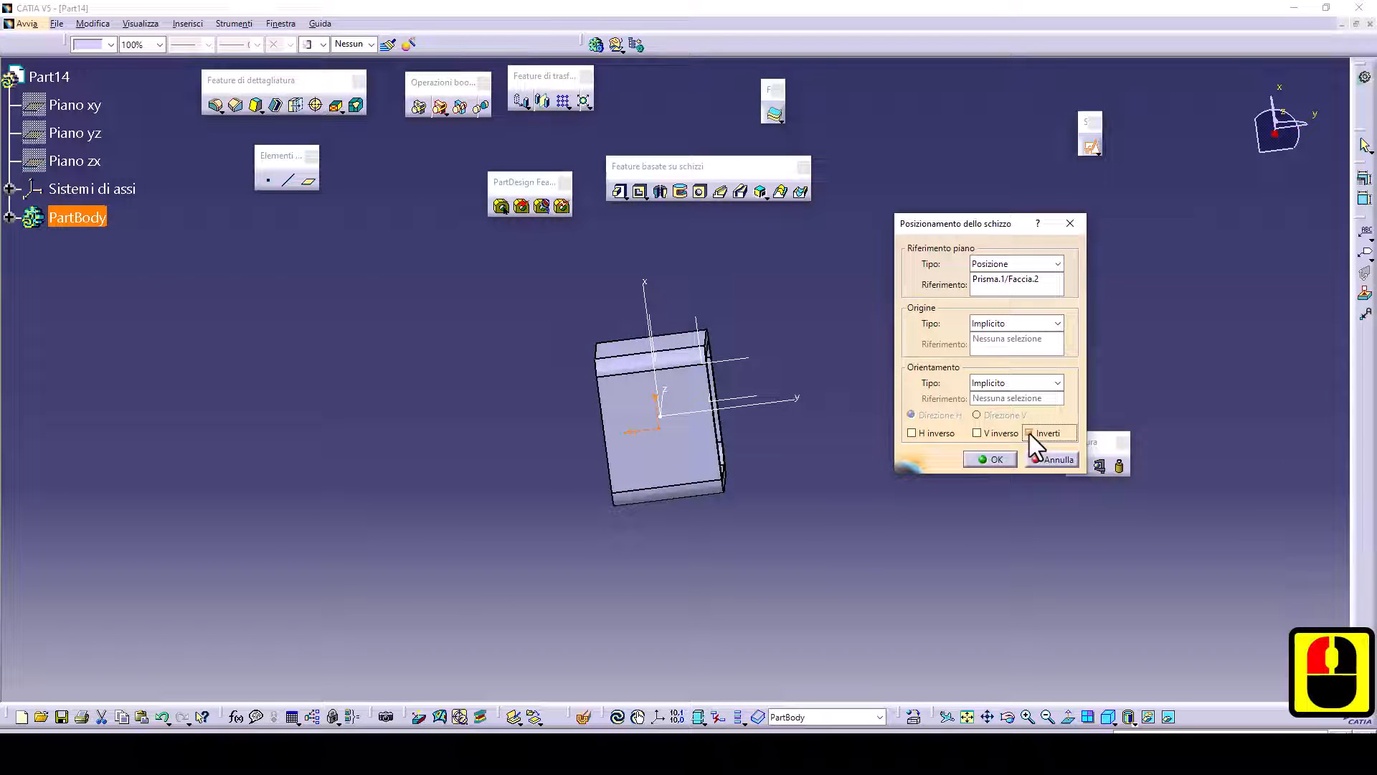
{"action": "left_click", "coordinate": [912, 434]}
{"action": "left_click", "coordinate": [989, 460]}
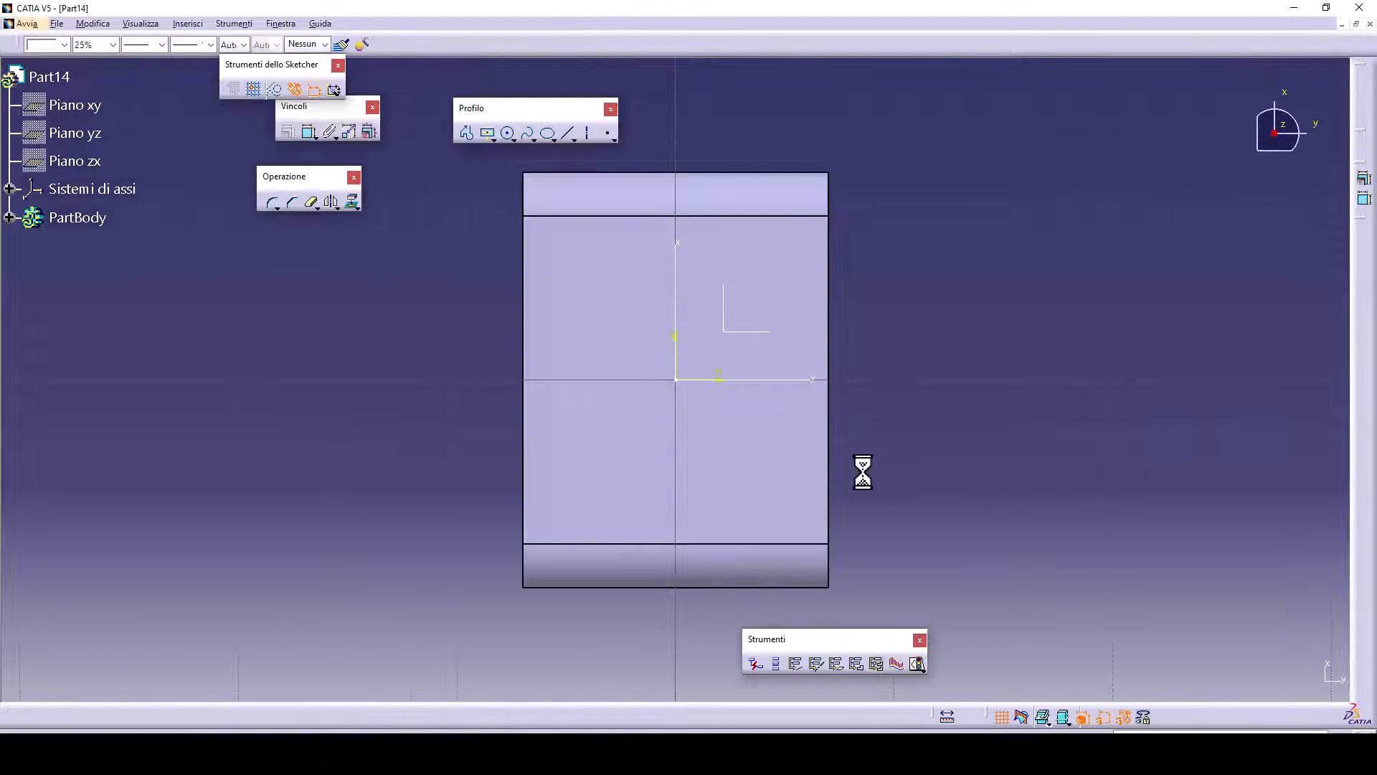
{"action": "mouse_move", "coordinate": [658, 473]}
{"action": "middle_mouse_down"}
{"action": "mouse_move", "coordinate": [631, 486]}
{"action": "mouse_move", "coordinate": [634, 507]}
{"action": "middle_mouse_up"}
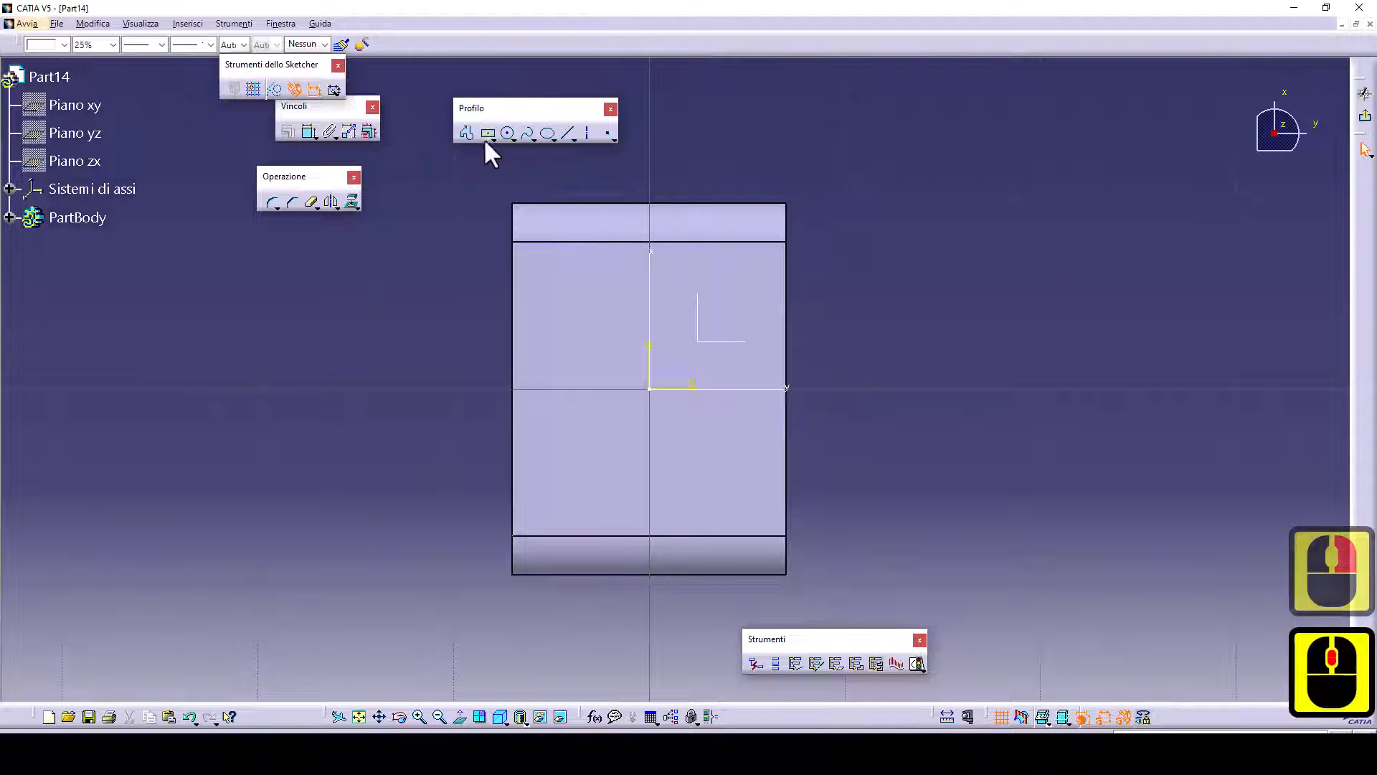
- Sketch a circle about 7.2 mm in diameter centred on the sketch origin
{"action": "left_click", "coordinate": [503, 131]}
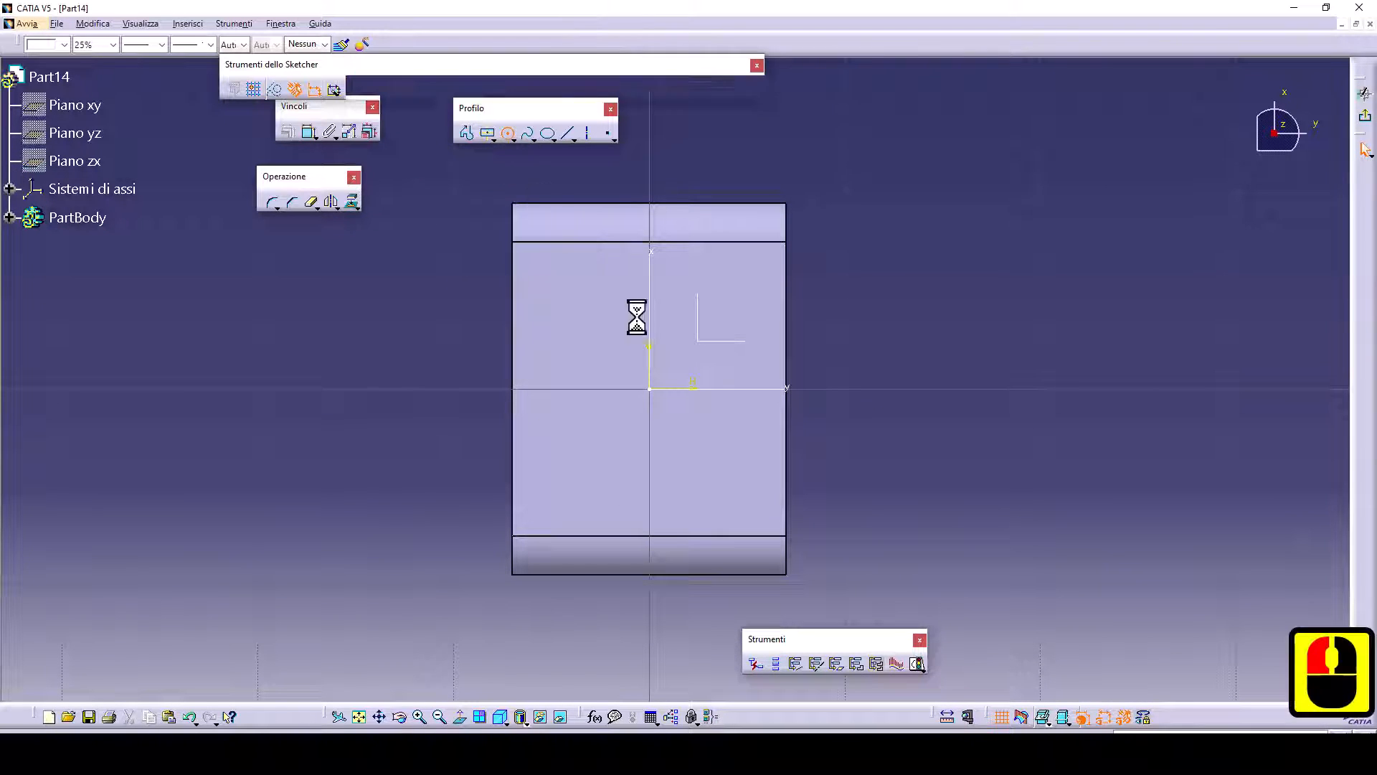
{"action": "left_click", "coordinate": [650, 389]}
{"action": "left_click", "coordinate": [606, 335]}
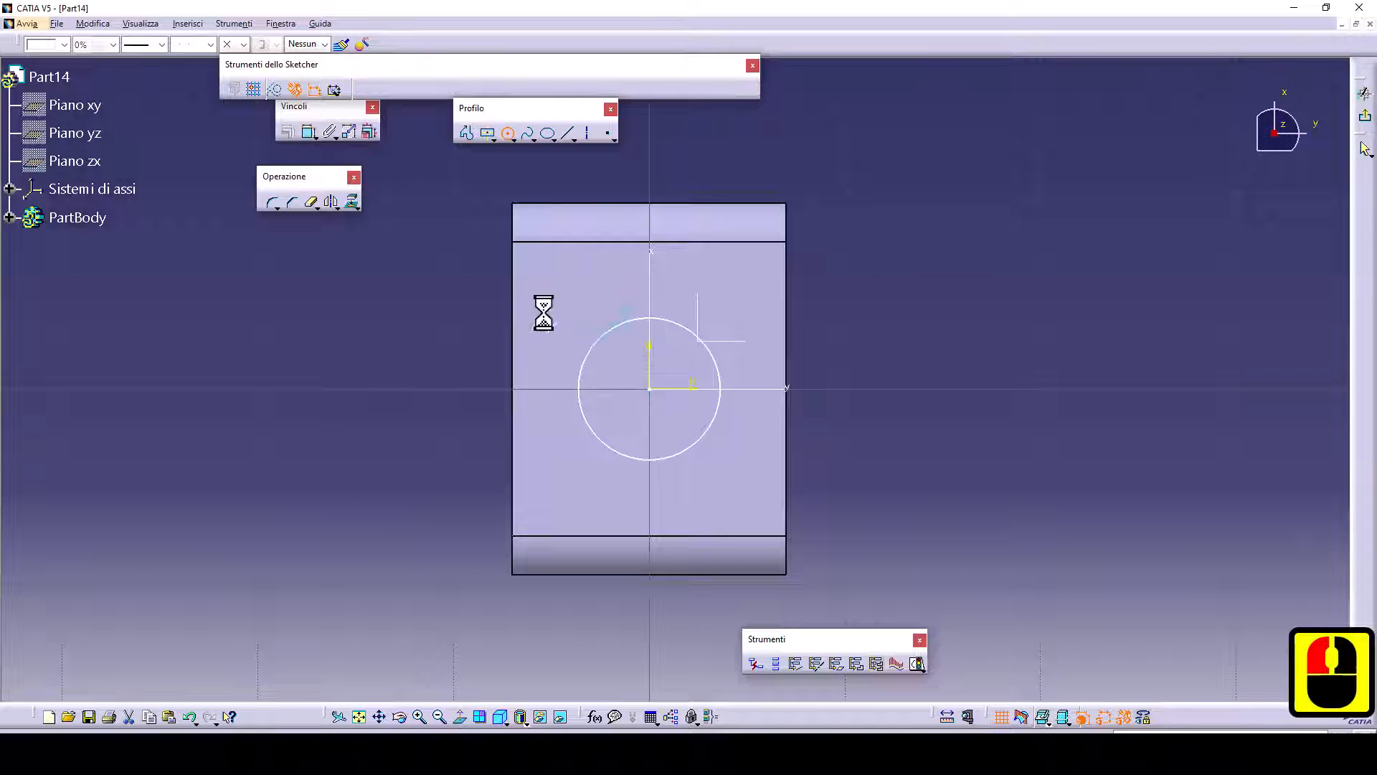
- Dimension the circle's diameter and set it to 6.75 mm
{"action": "left_click", "coordinate": [304, 132]}
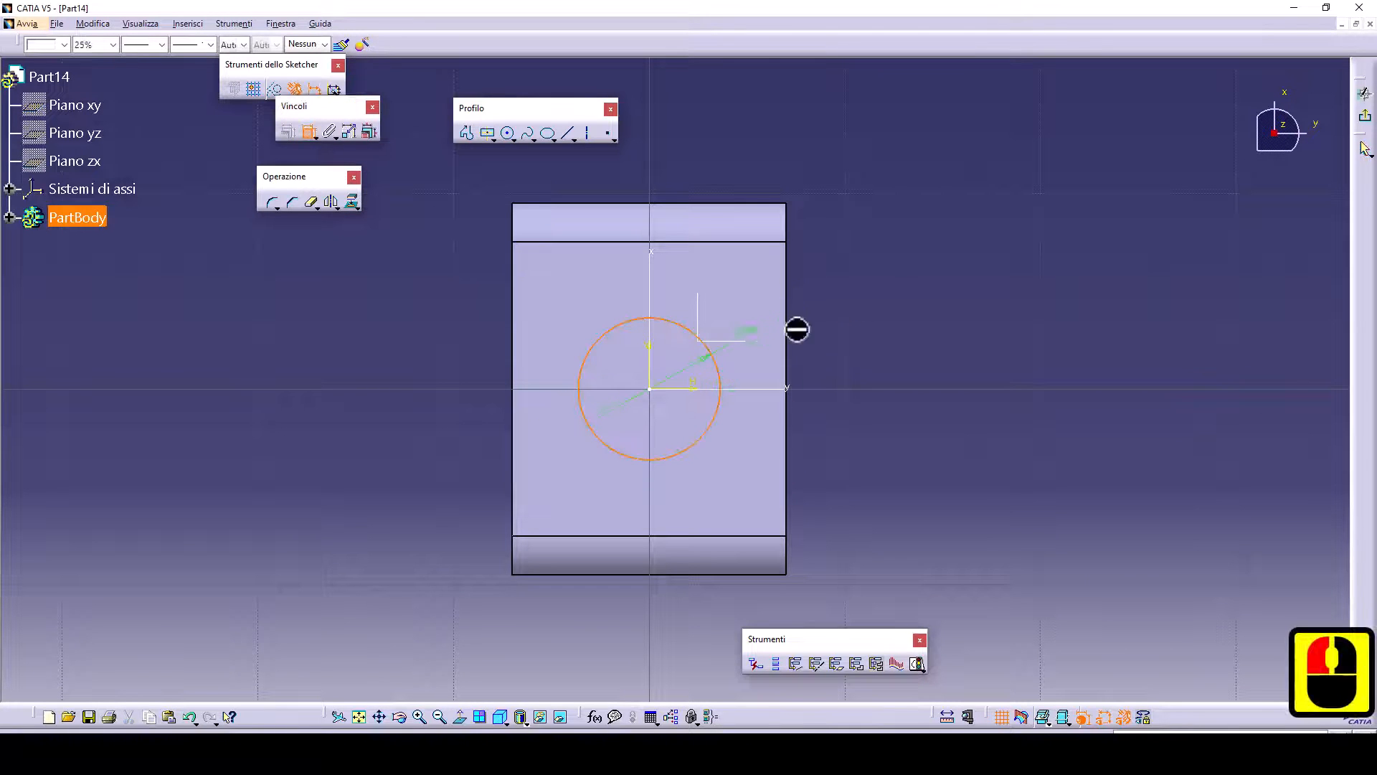
{"action": "left_click", "coordinate": [872, 307]}
{"action": "double_click", "coordinate": [875, 306]}
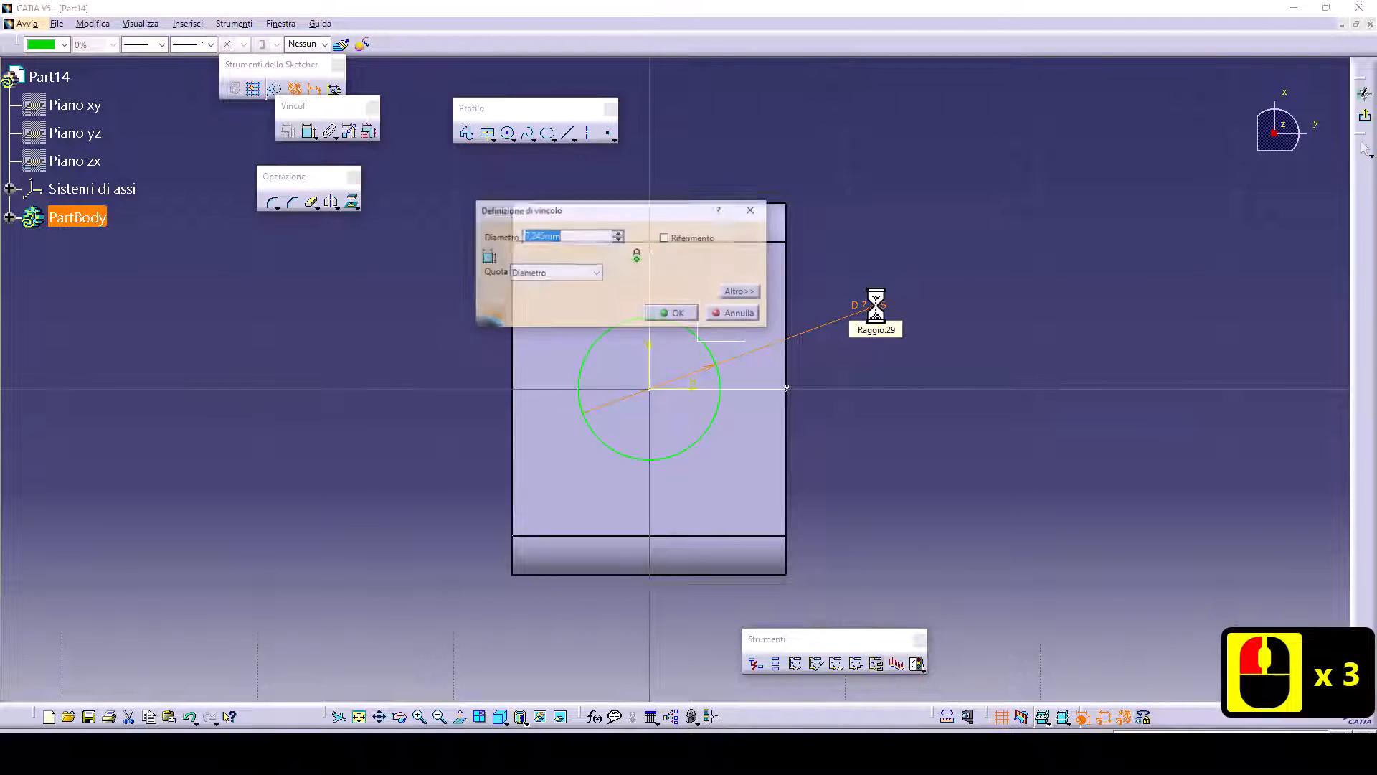
{"action": "type", "text": "6.7"}
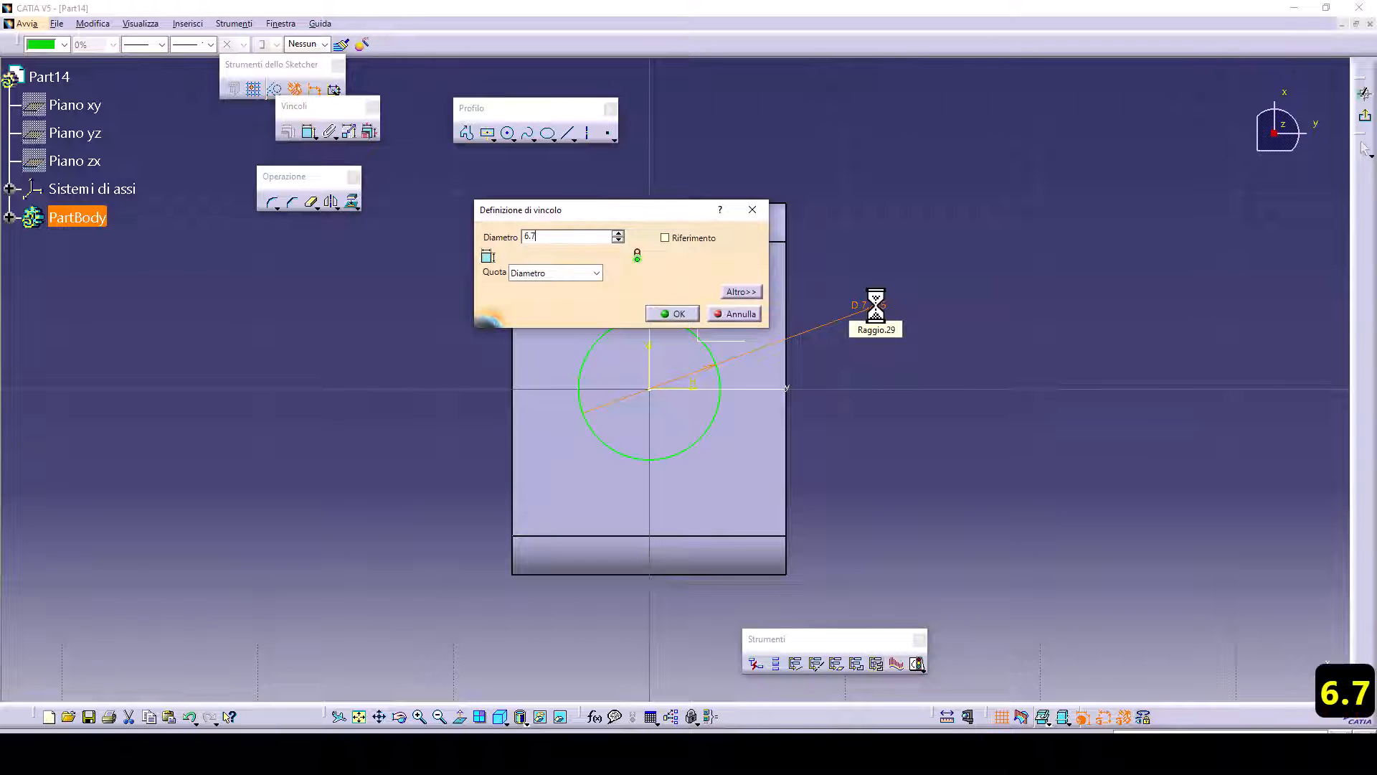
{"action": "type", "text": "5"}
{"action": "left_click", "coordinate": [675, 314]}
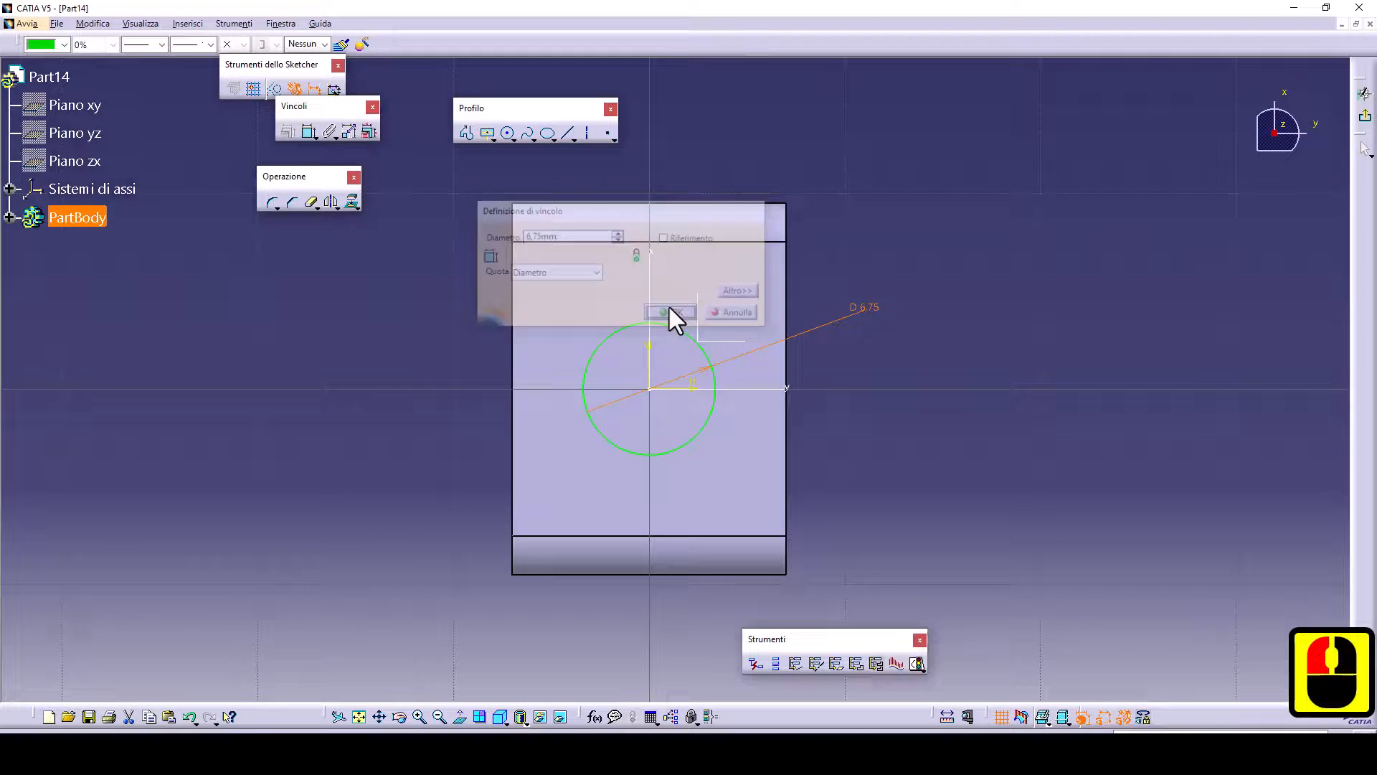
{"action": "left_click", "coordinate": [327, 277]}
- Sketch a wide centred rectangle about 4.3 mm high on the origin, extending past both sides of the circle
{"action": "left_click", "coordinate": [487, 134]}
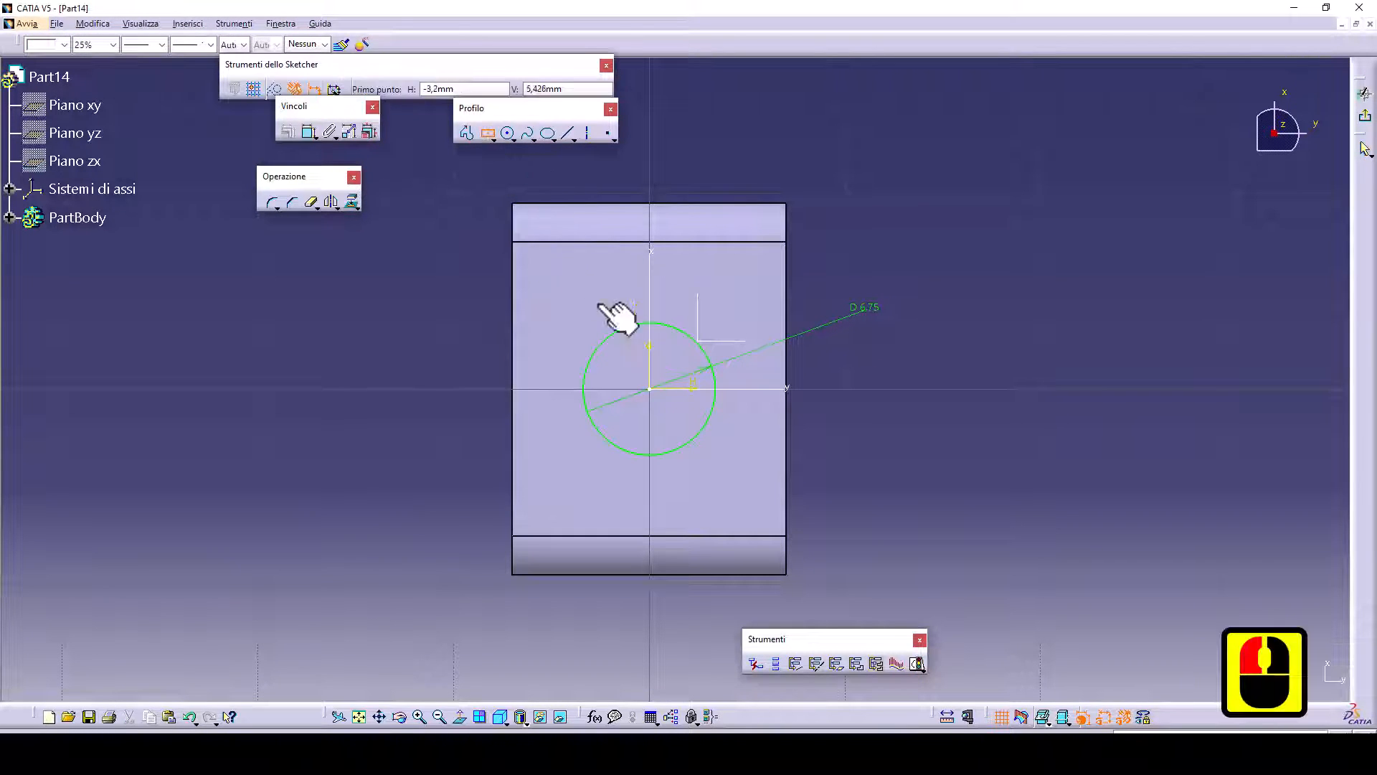
{"action": "left_click", "coordinate": [650, 389]}
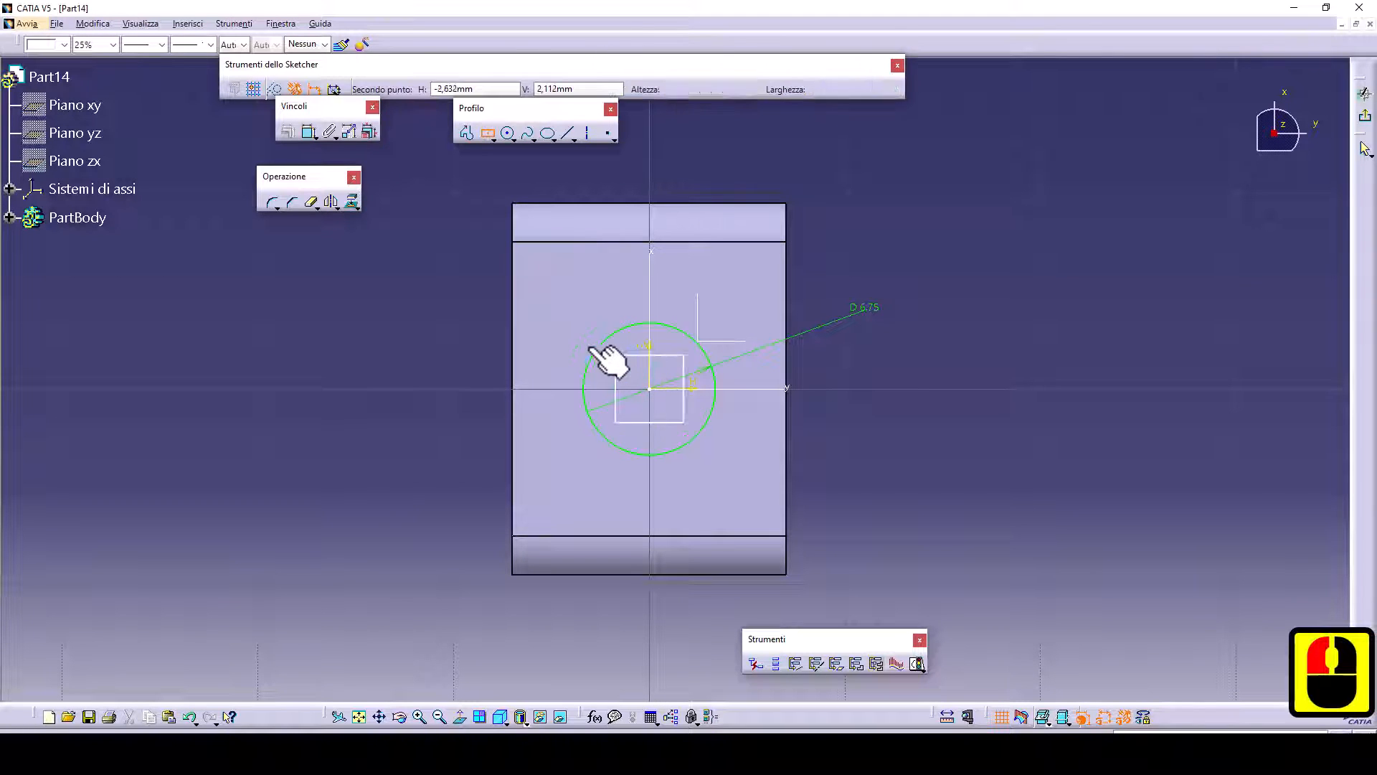
{"action": "double_click", "coordinate": [535, 348]}
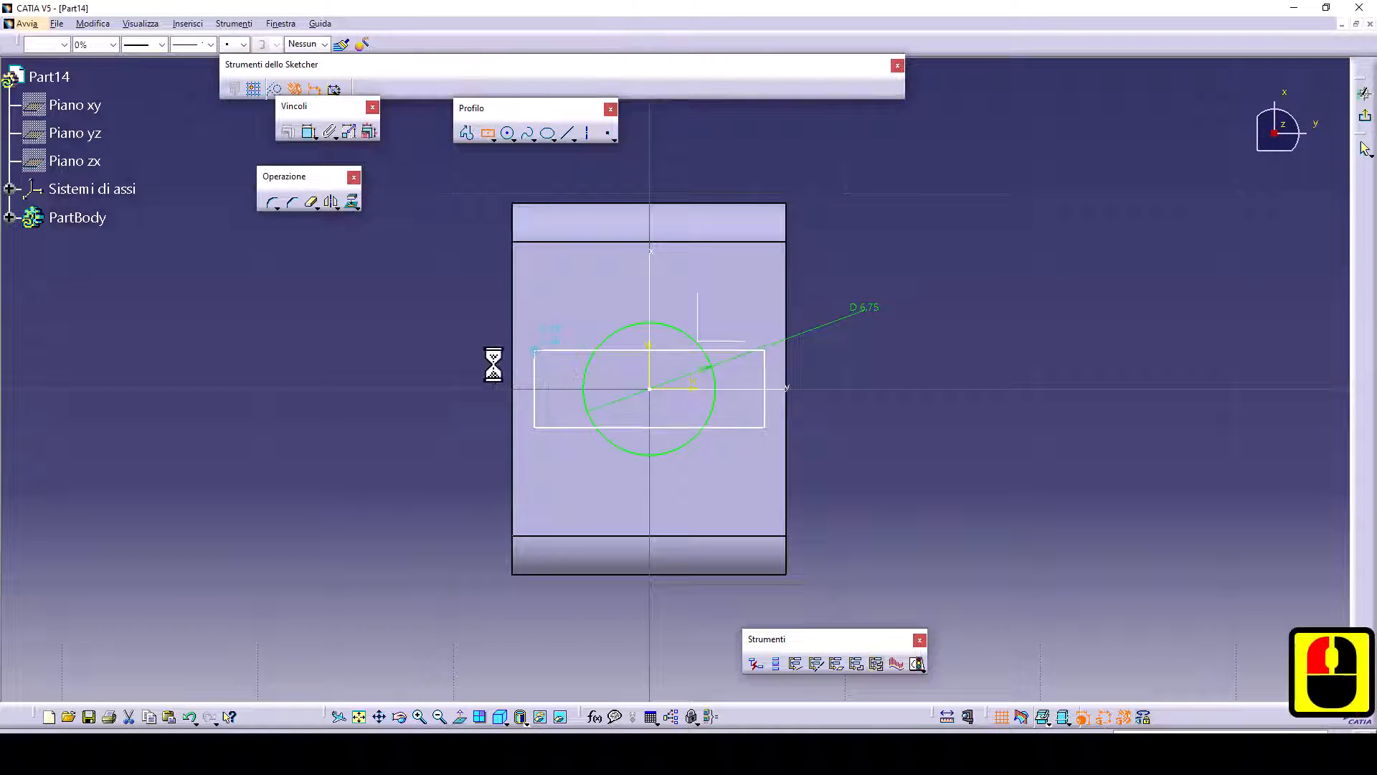
- Make the rectangle's left side coincident with the left edge of the prism
{"action": "left_click", "coordinate": [533, 383]}
{"action": "left_click", "coordinate": [513, 380], "text": "ctrl"}
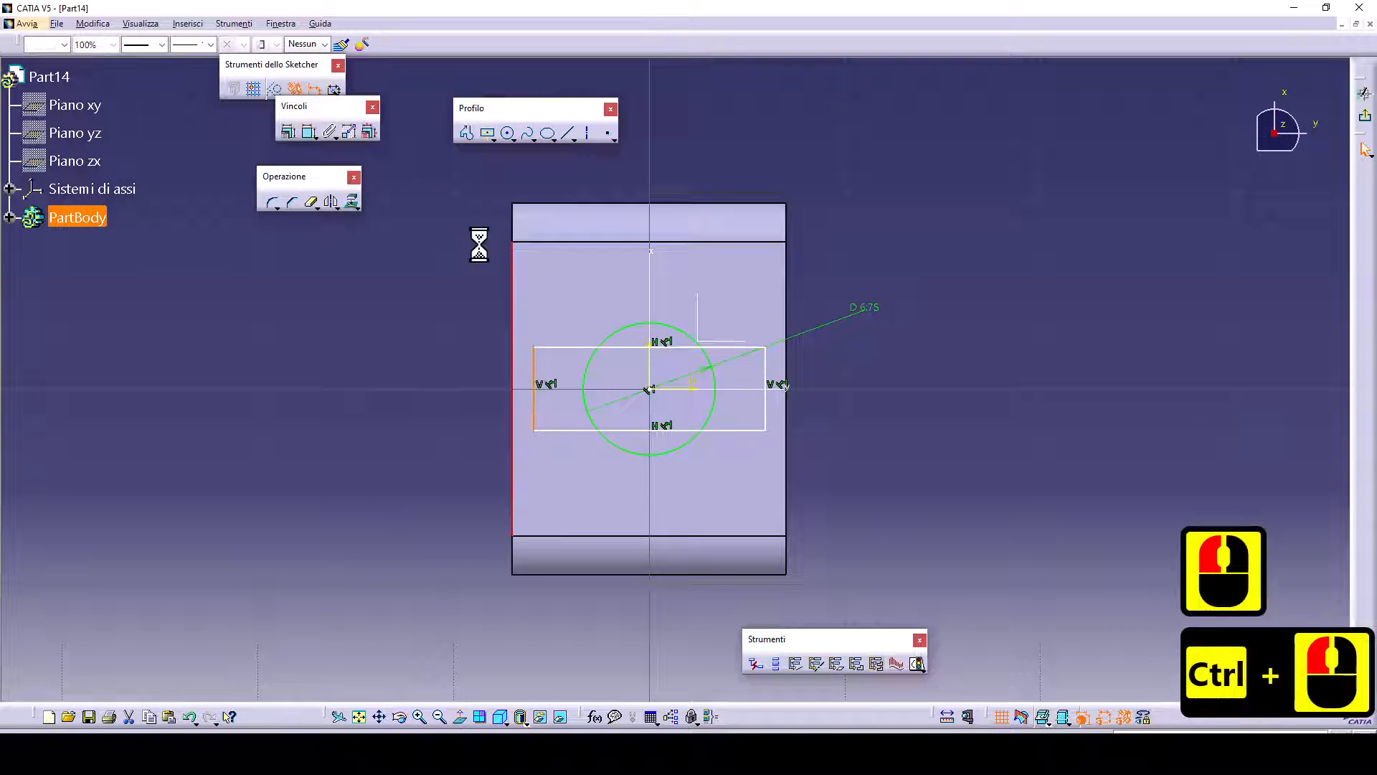
{"action": "left_click", "coordinate": [286, 132]}
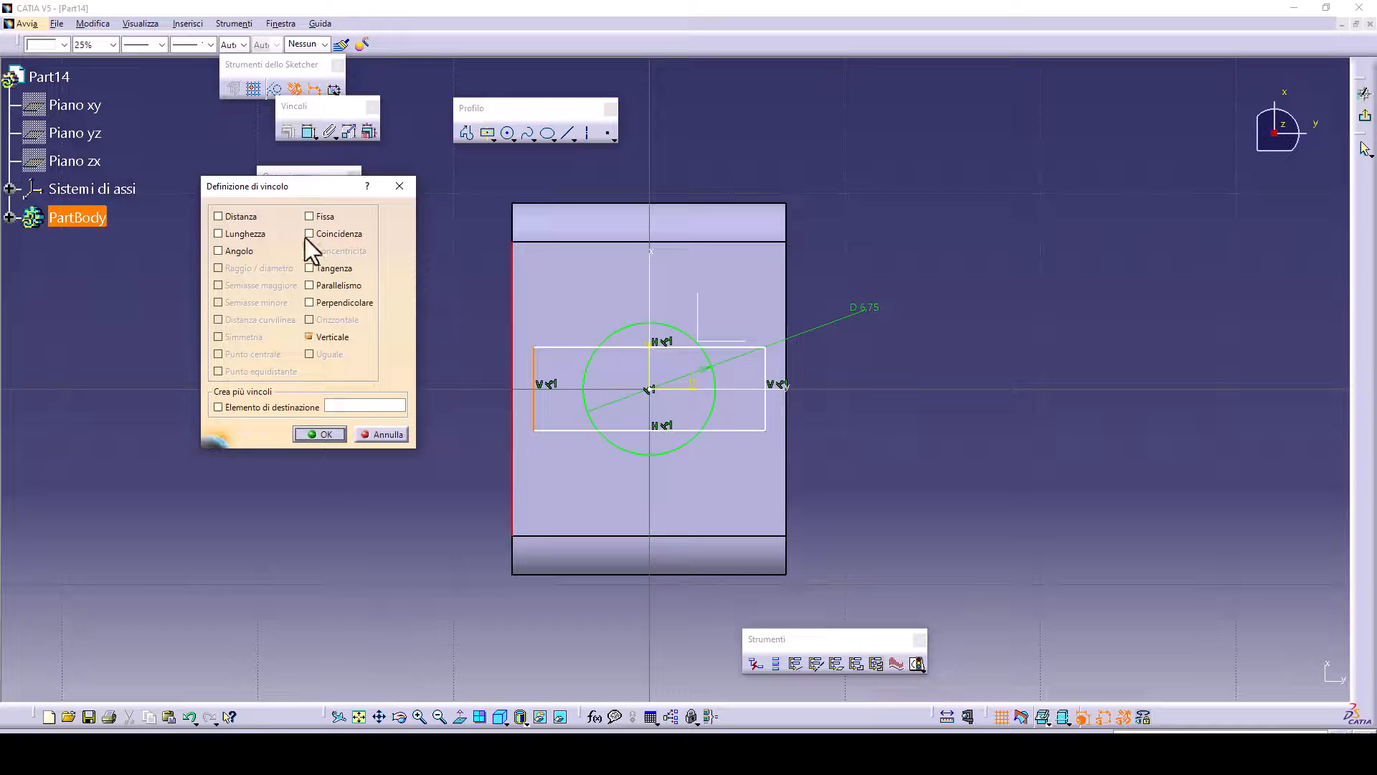
{"action": "left_click", "coordinate": [308, 233]}
{"action": "double_click", "coordinate": [308, 433]}
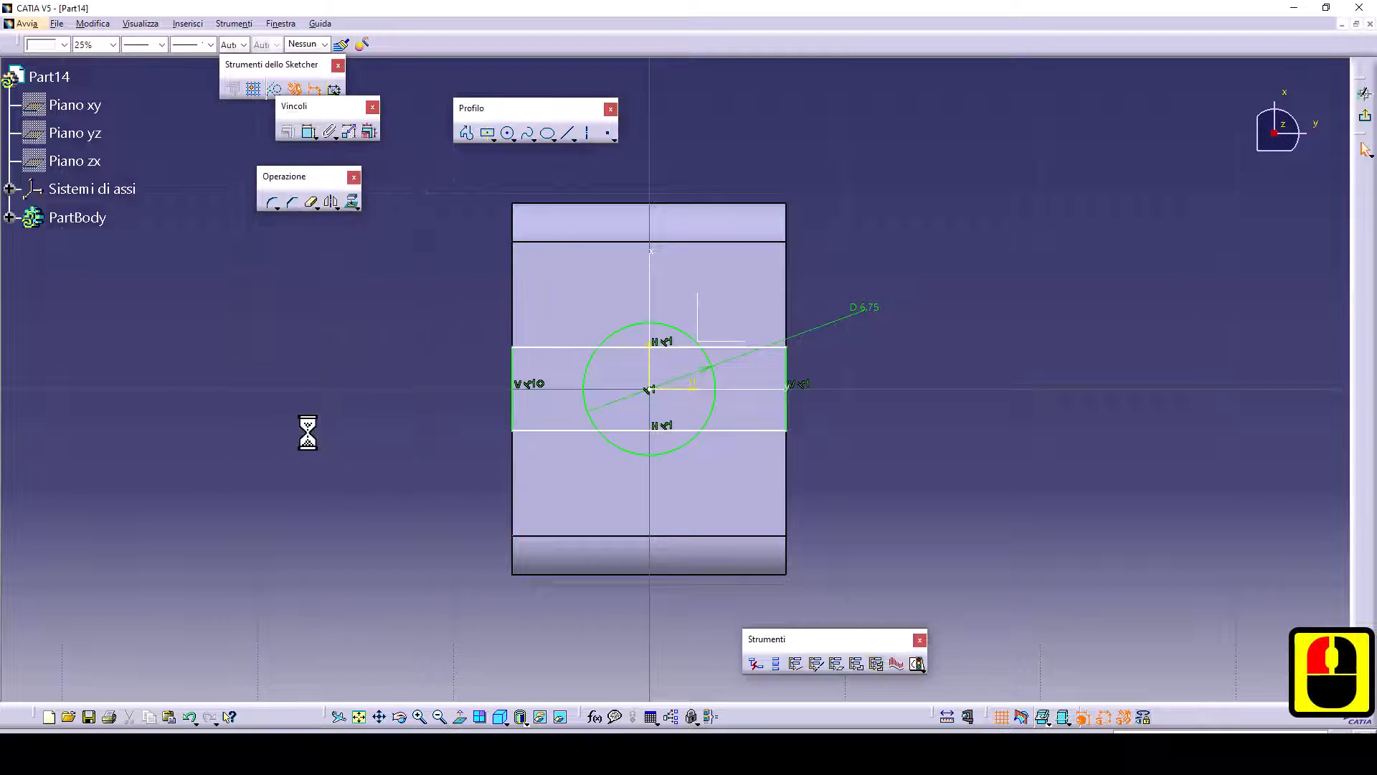
- Dimension the height of the rectangle's left side and set it to 5 mm
{"action": "left_click", "coordinate": [307, 132]}
{"action": "left_click", "coordinate": [512, 373]}
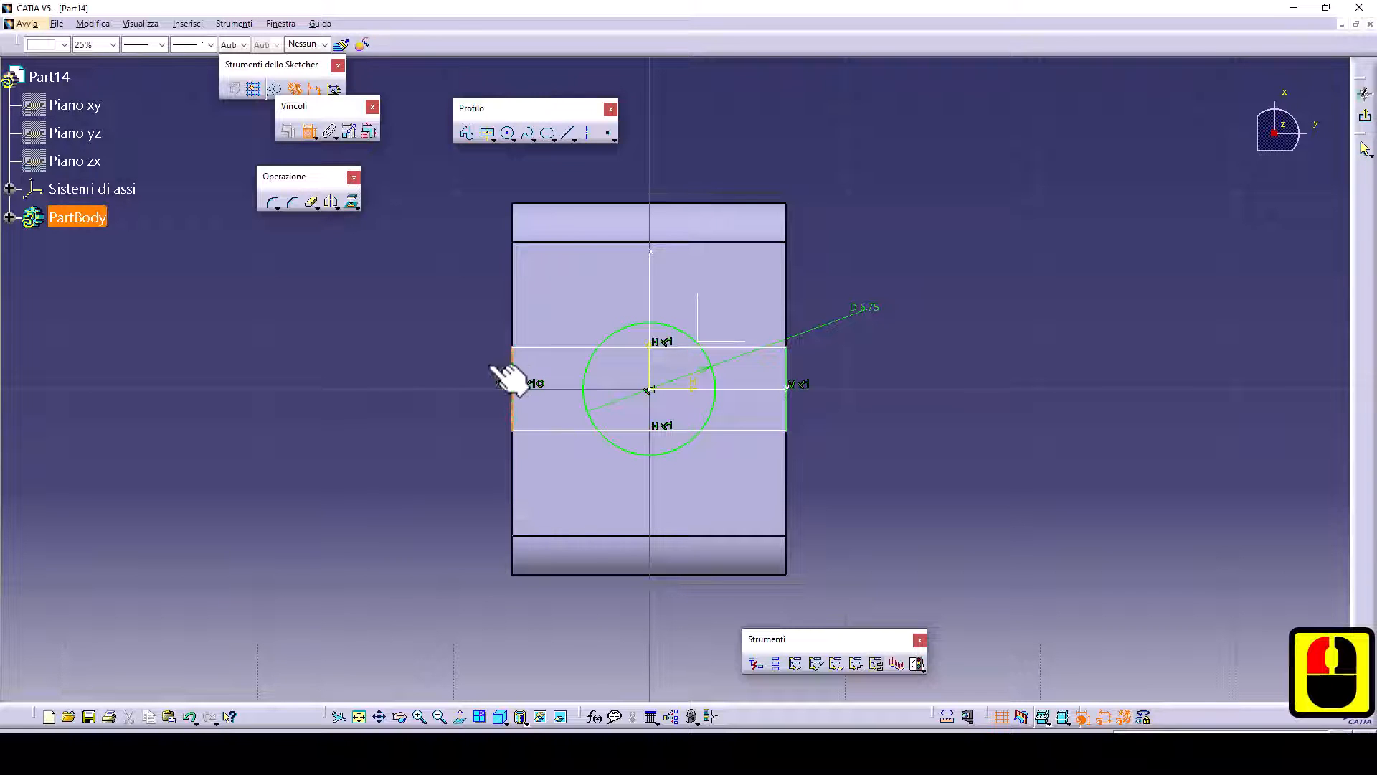
{"action": "double_click", "coordinate": [454, 387]}
{"action": "double_click", "coordinate": [461, 386]}
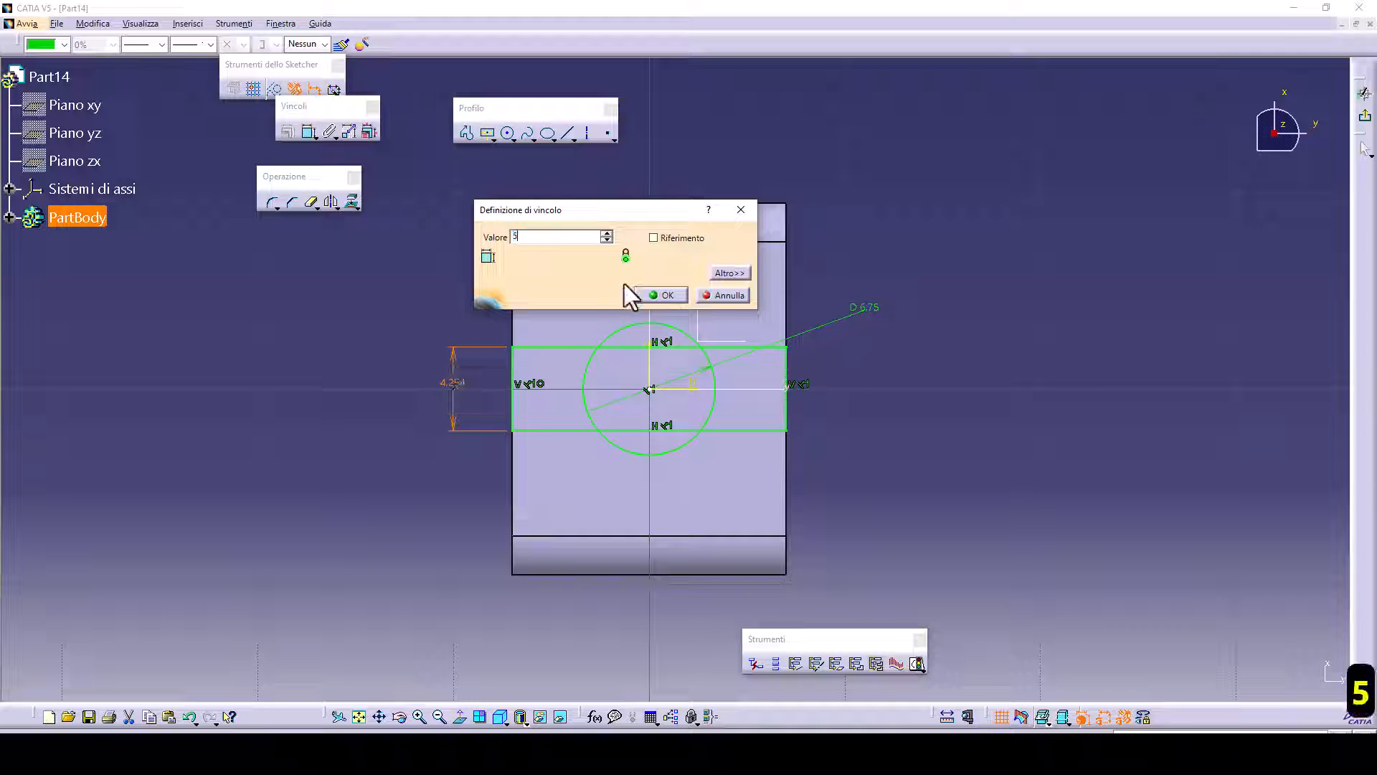
{"action": "type", "text": "5"}
{"action": "left_click", "coordinate": [650, 289]}
{"action": "left_click", "coordinate": [916, 483]}
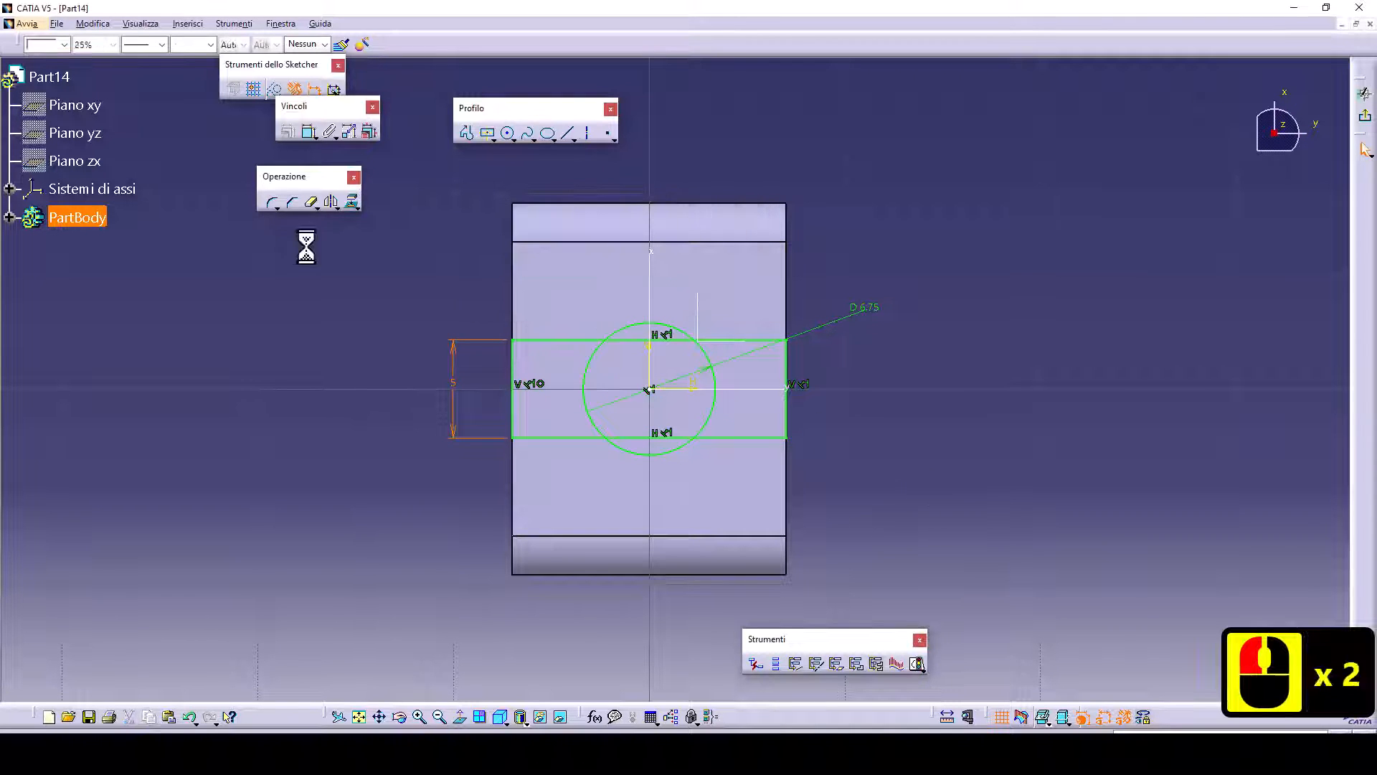
- Quick-trim the rectangle's lines inside the circle and the circle's arcs inside the rectangle, and exit the sketch
{"action": "triple_click", "coordinate": [308, 203]}
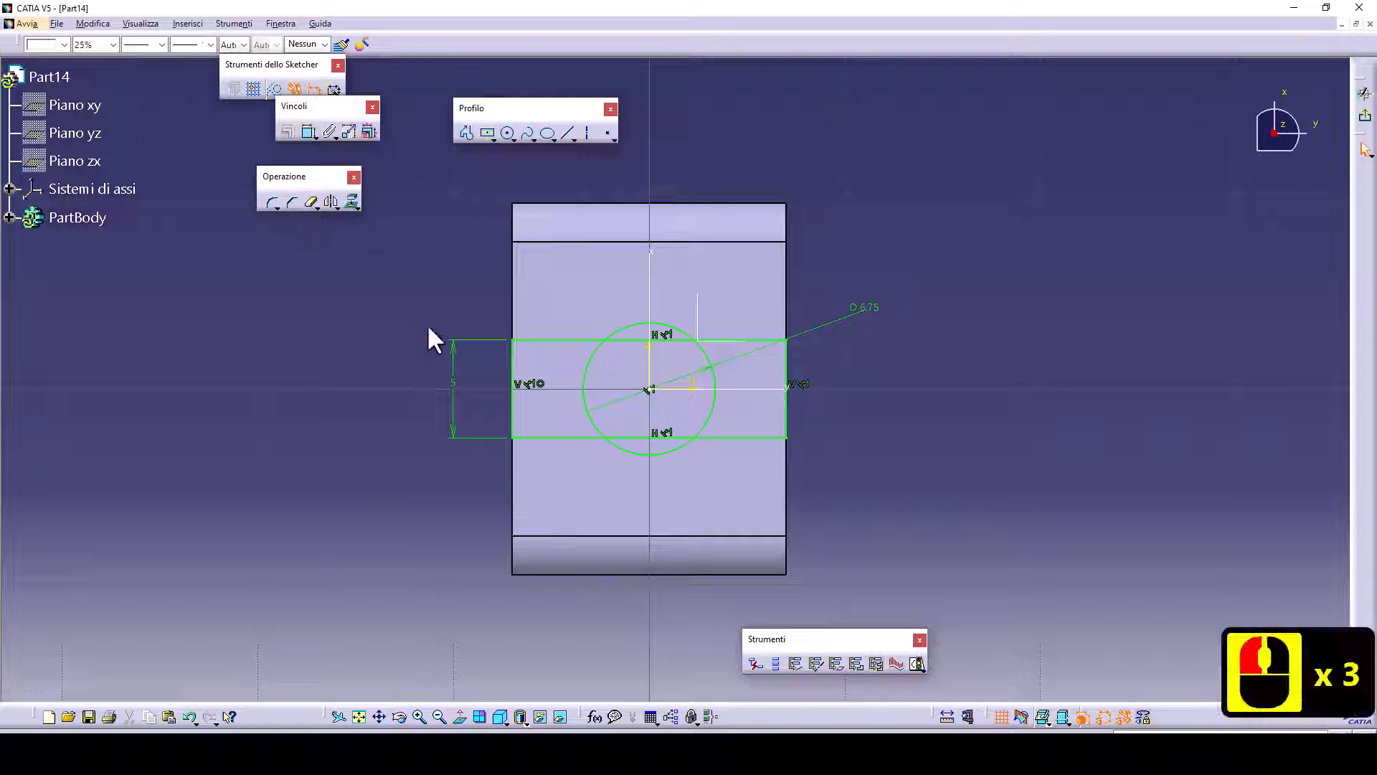
{"action": "double_click", "coordinate": [310, 202]}
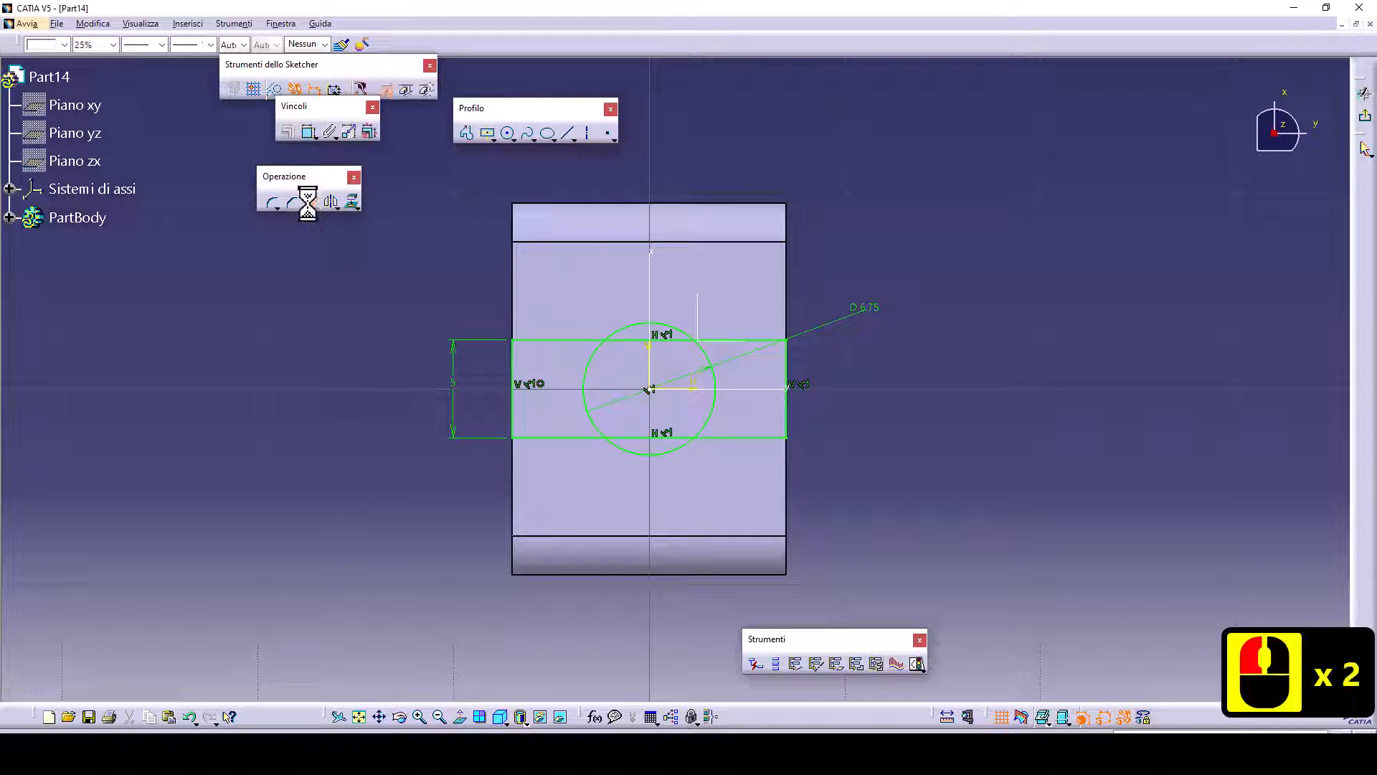
{"action": "left_click", "coordinate": [631, 341]}
{"action": "left_click", "coordinate": [595, 363]}
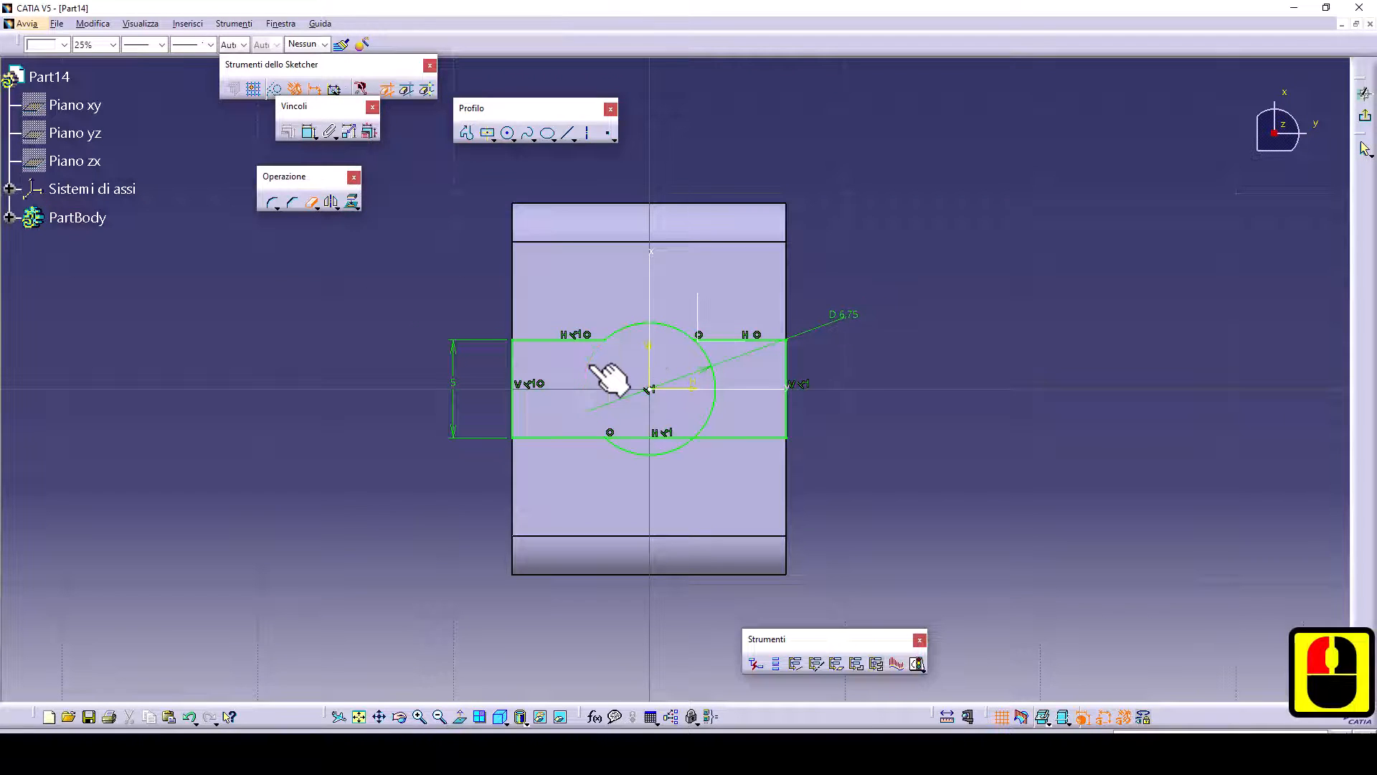
{"action": "left_click", "coordinate": [638, 437]}
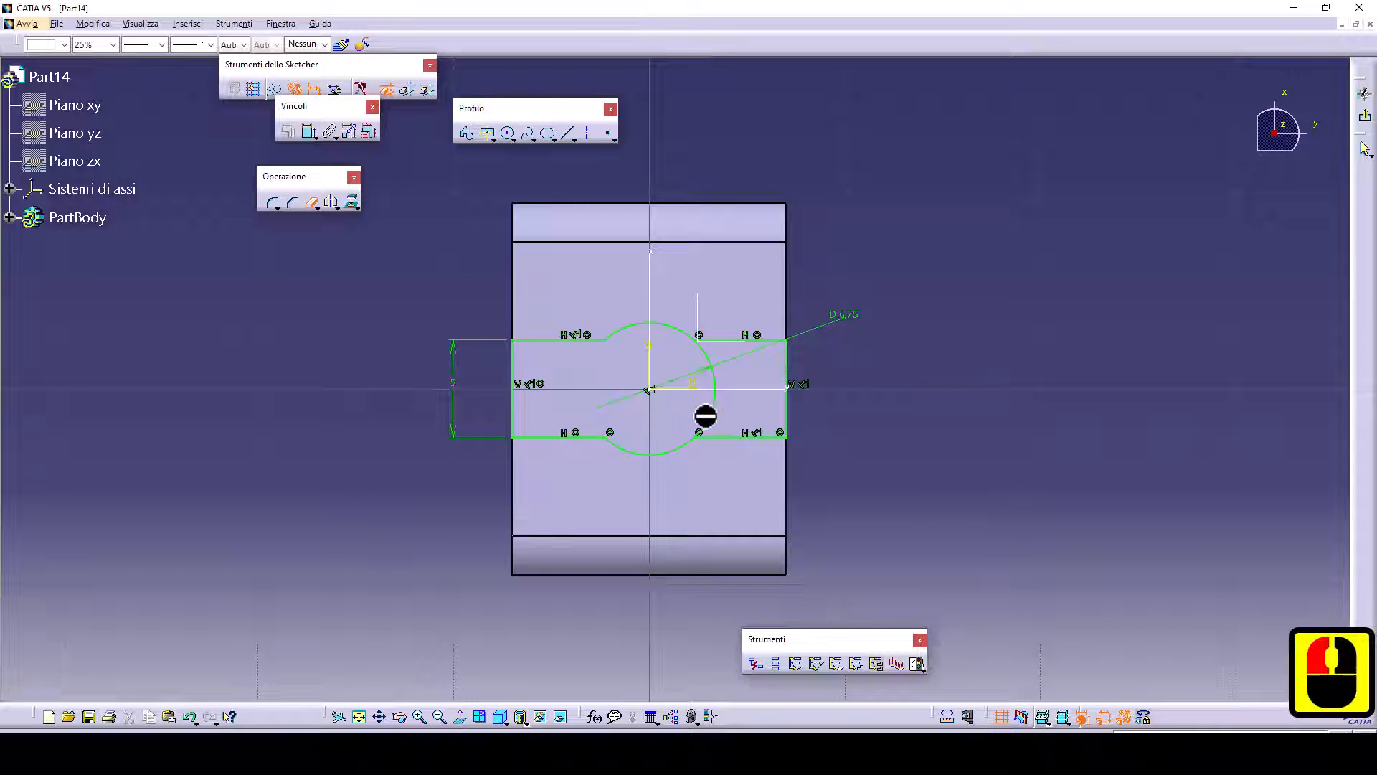
{"action": "left_click", "coordinate": [709, 416]}
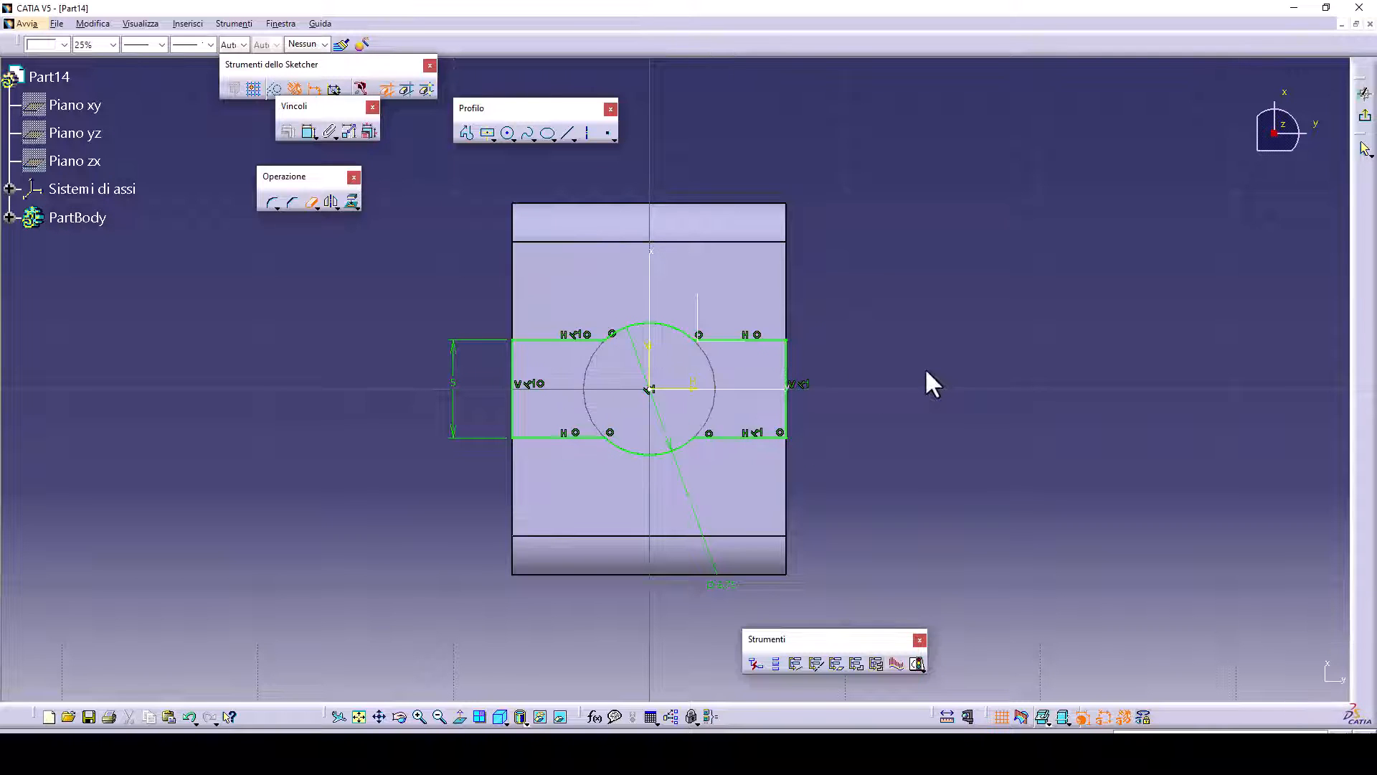
{"action": "key", "text": "Escape"}
{"action": "key", "text": "Escape"}
{"action": "key", "text": "Escape"}
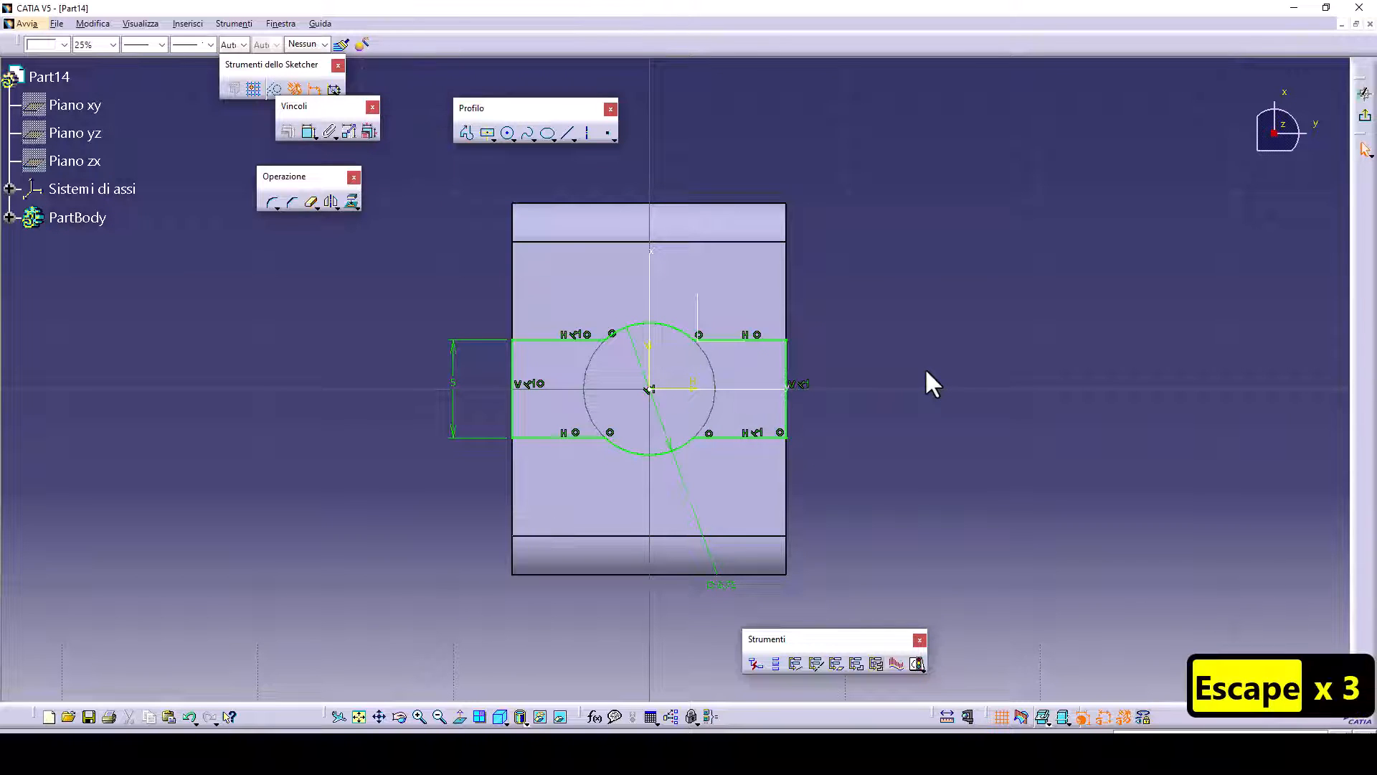
{"action": "left_click", "coordinate": [1365, 115]}
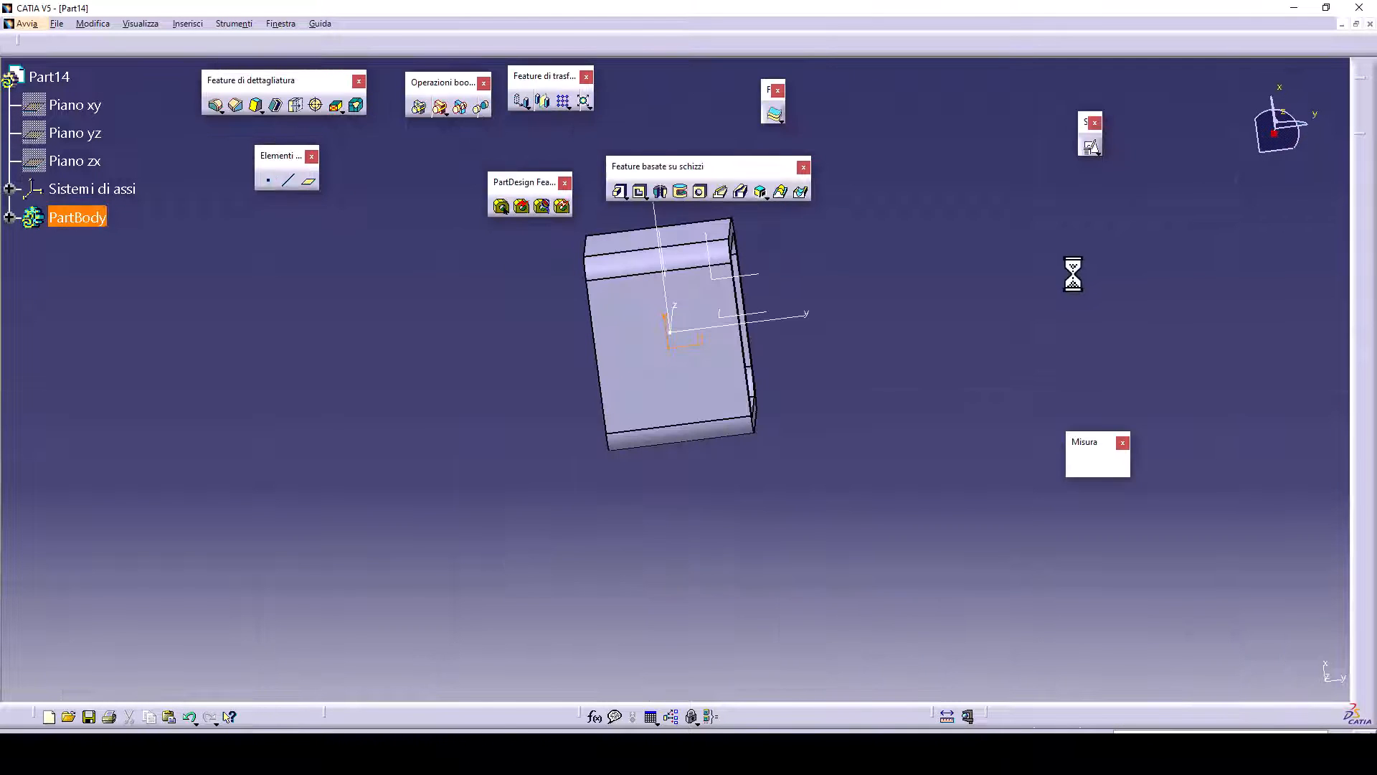
{"action": "mouse_move", "coordinate": [608, 481]}
{"action": "middle_mouse_down"}
{"action": "mouse_move", "coordinate": [667, 445]}
{"action": "mouse_move", "coordinate": [698, 452]}
{"action": "middle_mouse_up"}
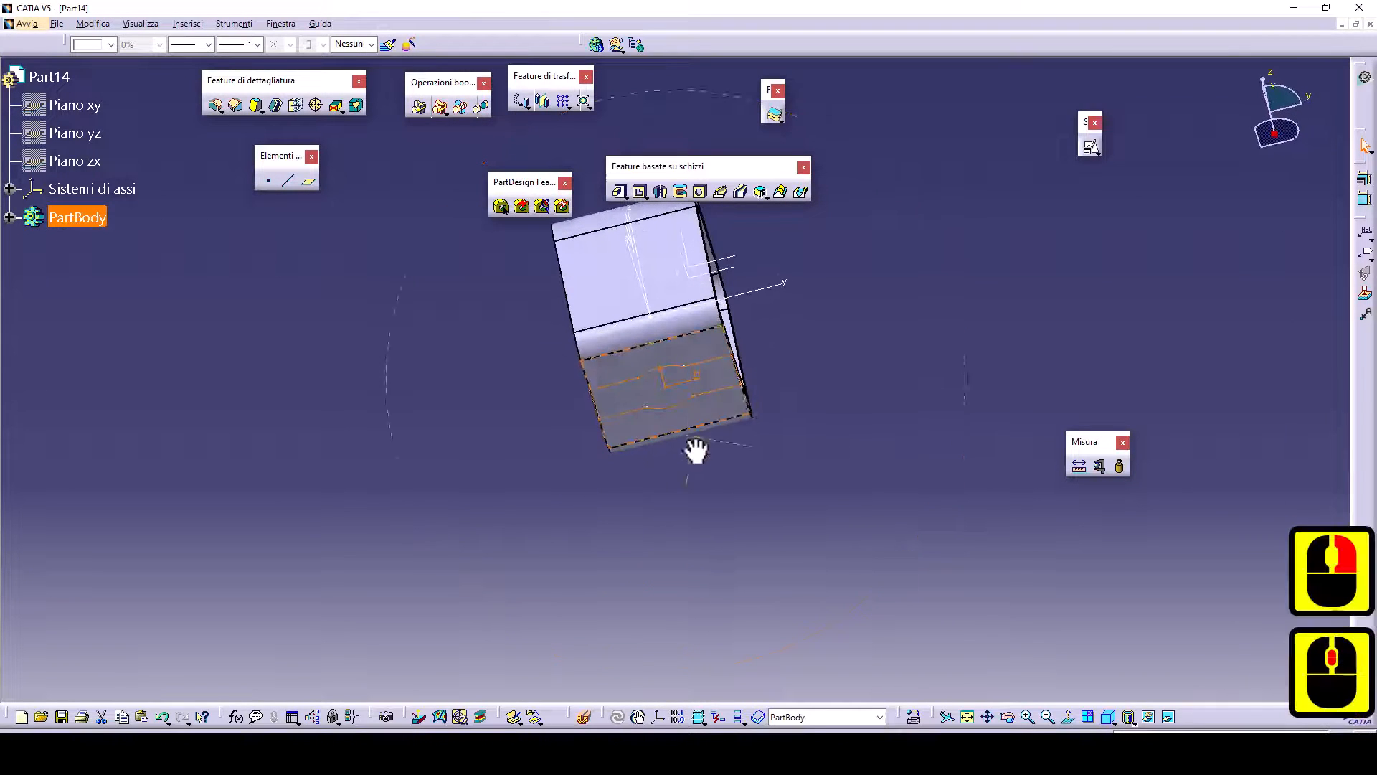
- Cut a pocket from the circle-and-slot sketch with its limit type set to up to next (Fino al prossimo elemento)
{"action": "left_click", "coordinate": [636, 192]}
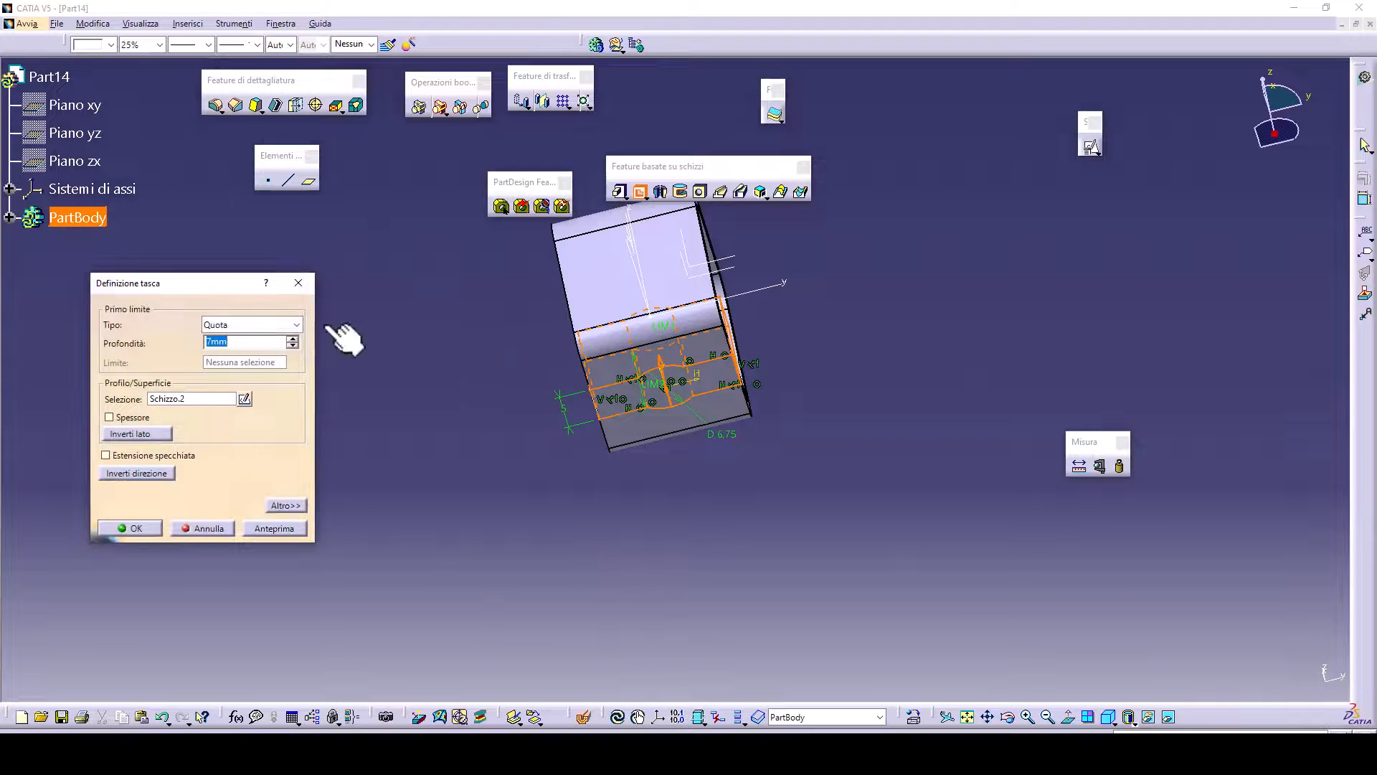
{"action": "left_click", "coordinate": [295, 324]}
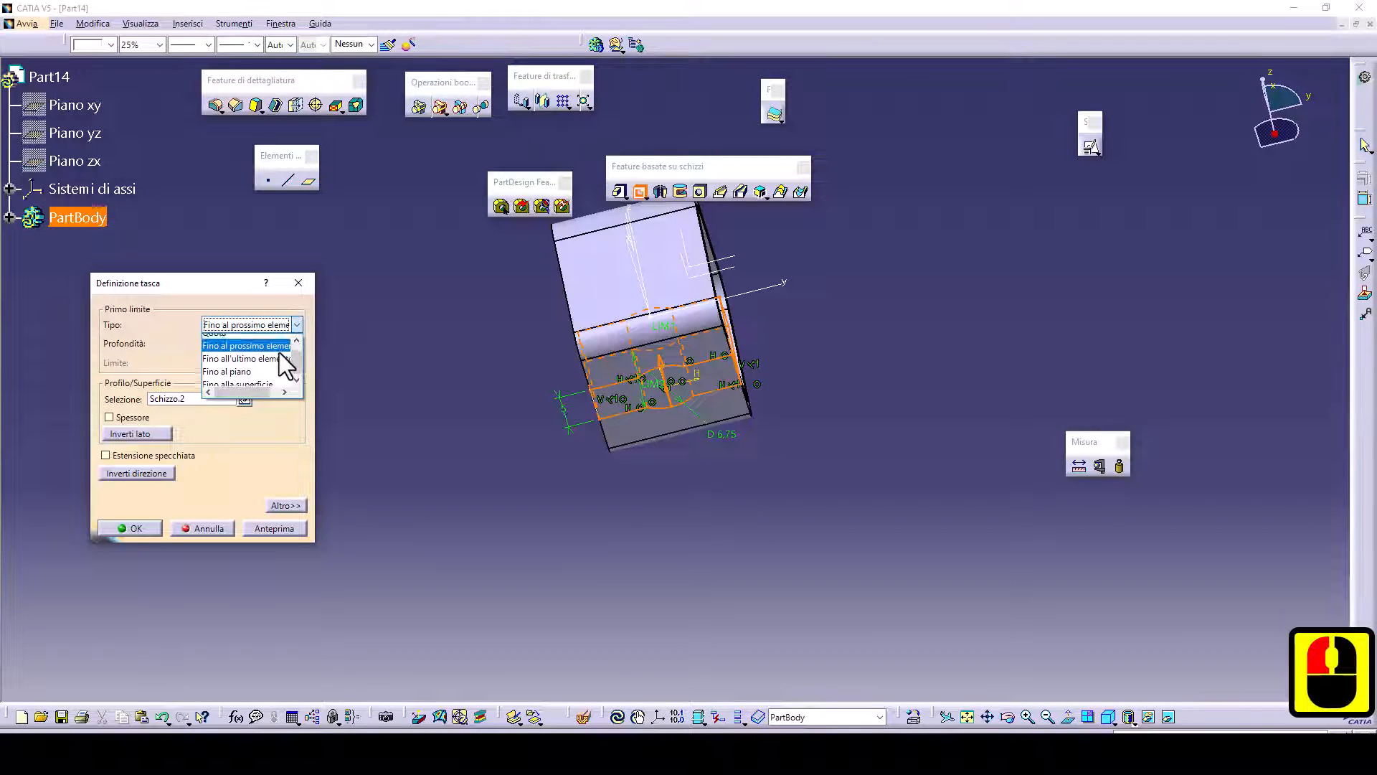
{"action": "left_click", "coordinate": [279, 350]}
{"action": "left_click", "coordinate": [149, 526]}
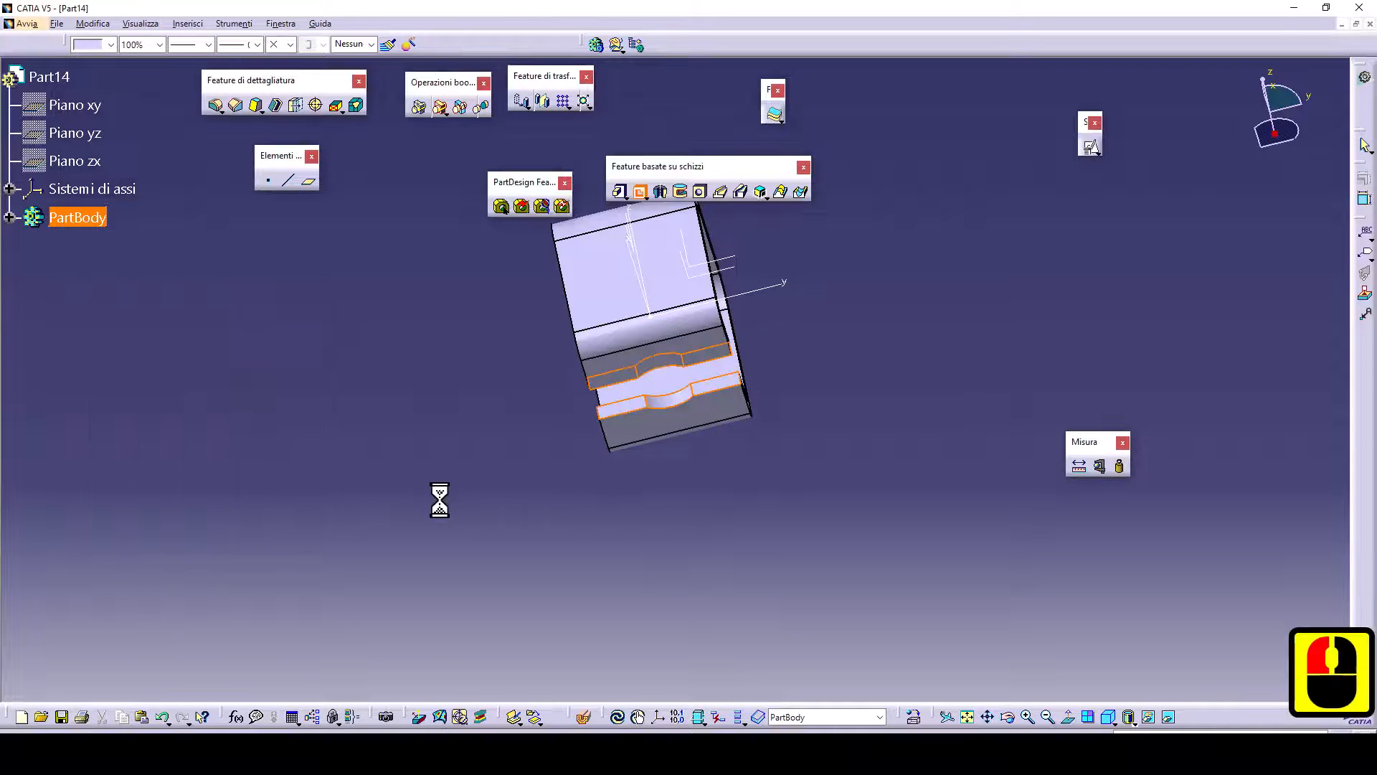
- Chamfer the four outer corner edges of the two flanges beside the slot with length 2 mm and angle 45 degrees
{"action": "middle_click_drag", "start_coordinate": [605, 492], "coordinate": [637, 264]}
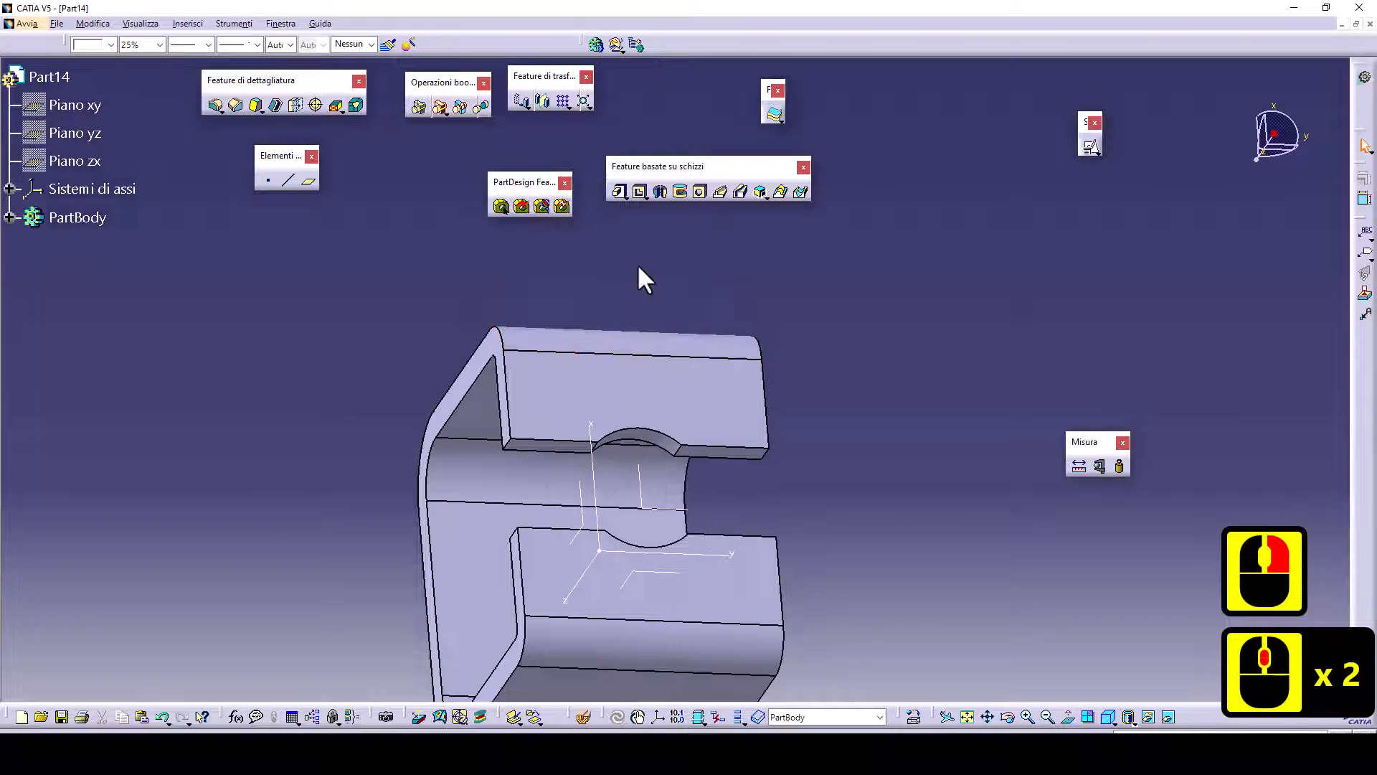
{"action": "double_click", "coordinate": [234, 105]}
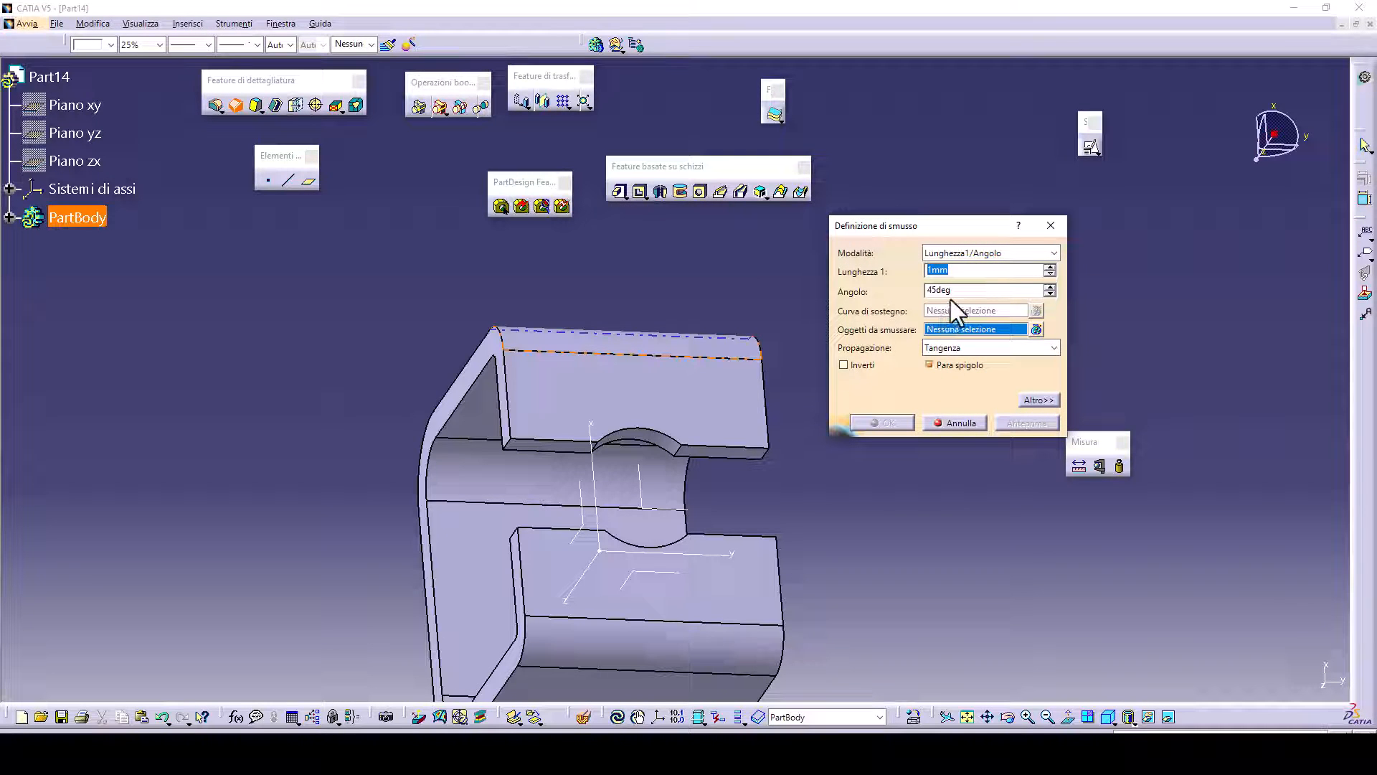
{"action": "type", "text": "2"}
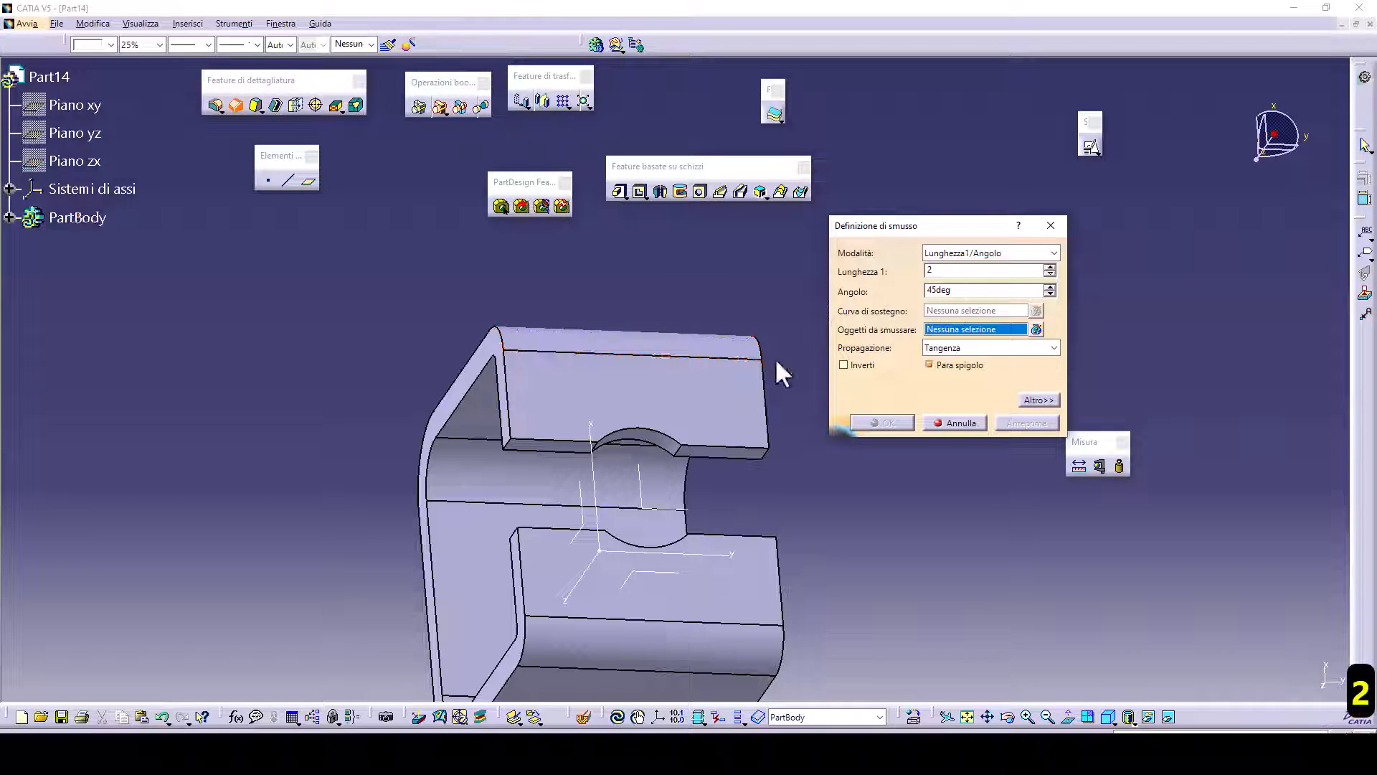
{"action": "scroll", "coordinate": [545, 459], "scroll_direction": "up", "scroll_amount": 3}
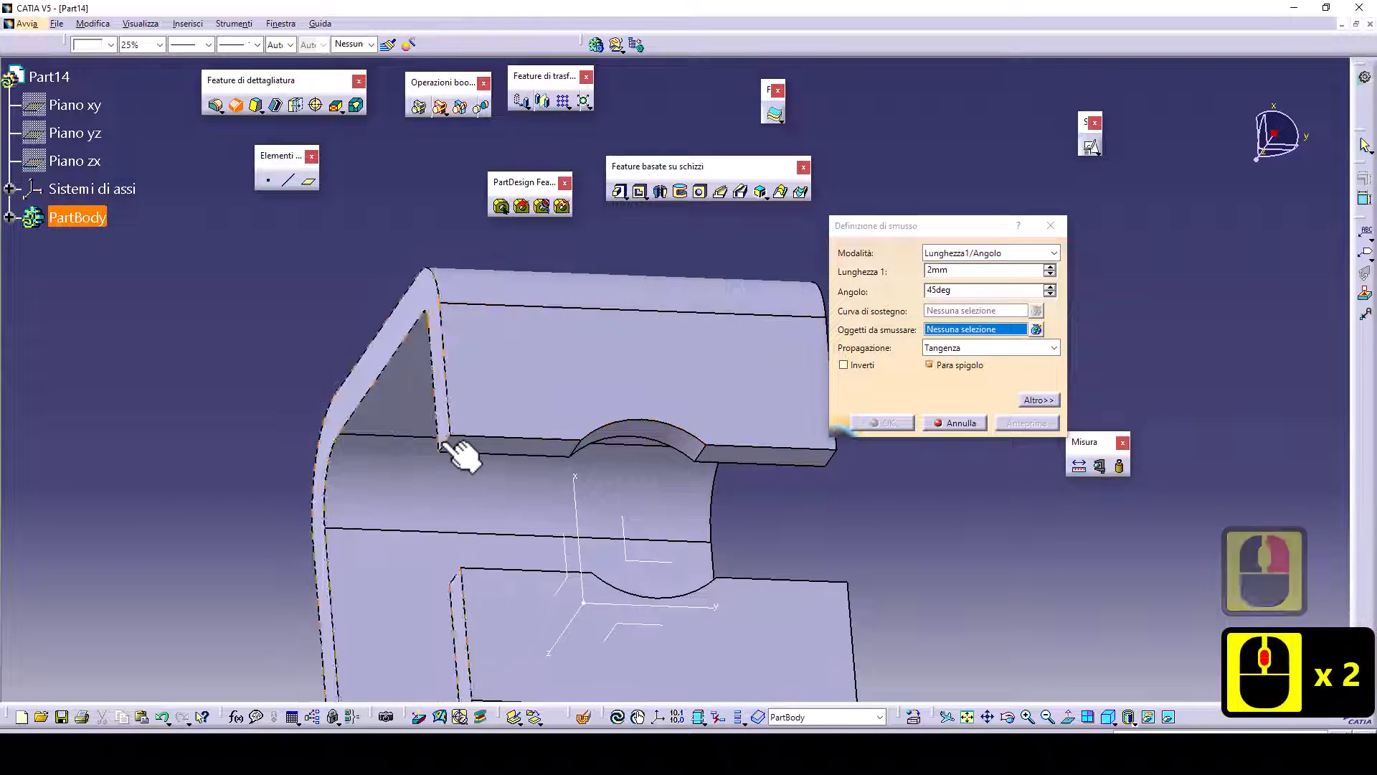
{"action": "left_click", "coordinate": [446, 445]}
{"action": "mouse_move", "coordinate": [793, 547]}
{"action": "middle_mouse_down"}
{"action": "mouse_move", "coordinate": [689, 497]}
{"action": "mouse_move", "coordinate": [615, 562]}
{"action": "mouse_move", "coordinate": [571, 645]}
{"action": "mouse_move", "coordinate": [743, 599]}
{"action": "middle_mouse_up"}
{"action": "left_click", "coordinate": [717, 435]}
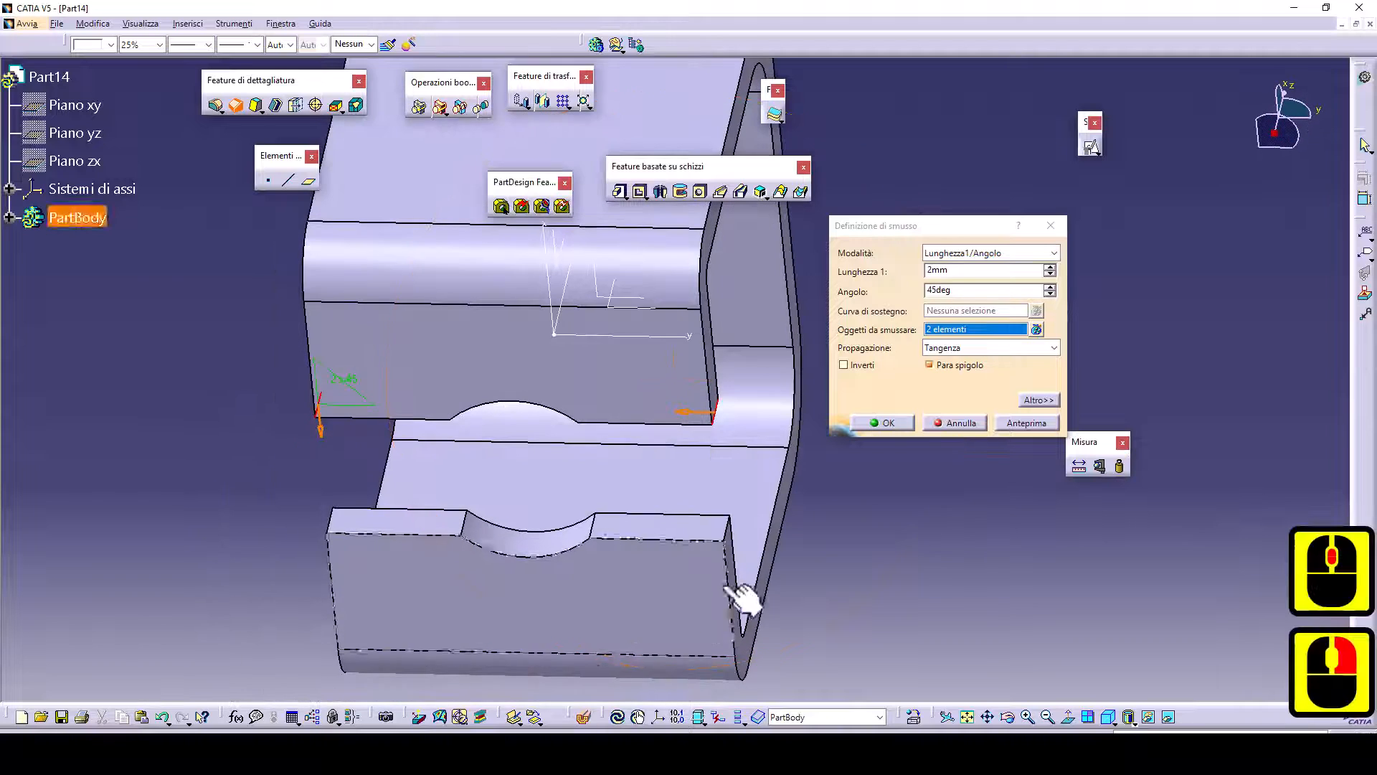
{"action": "left_click", "coordinate": [726, 528]}
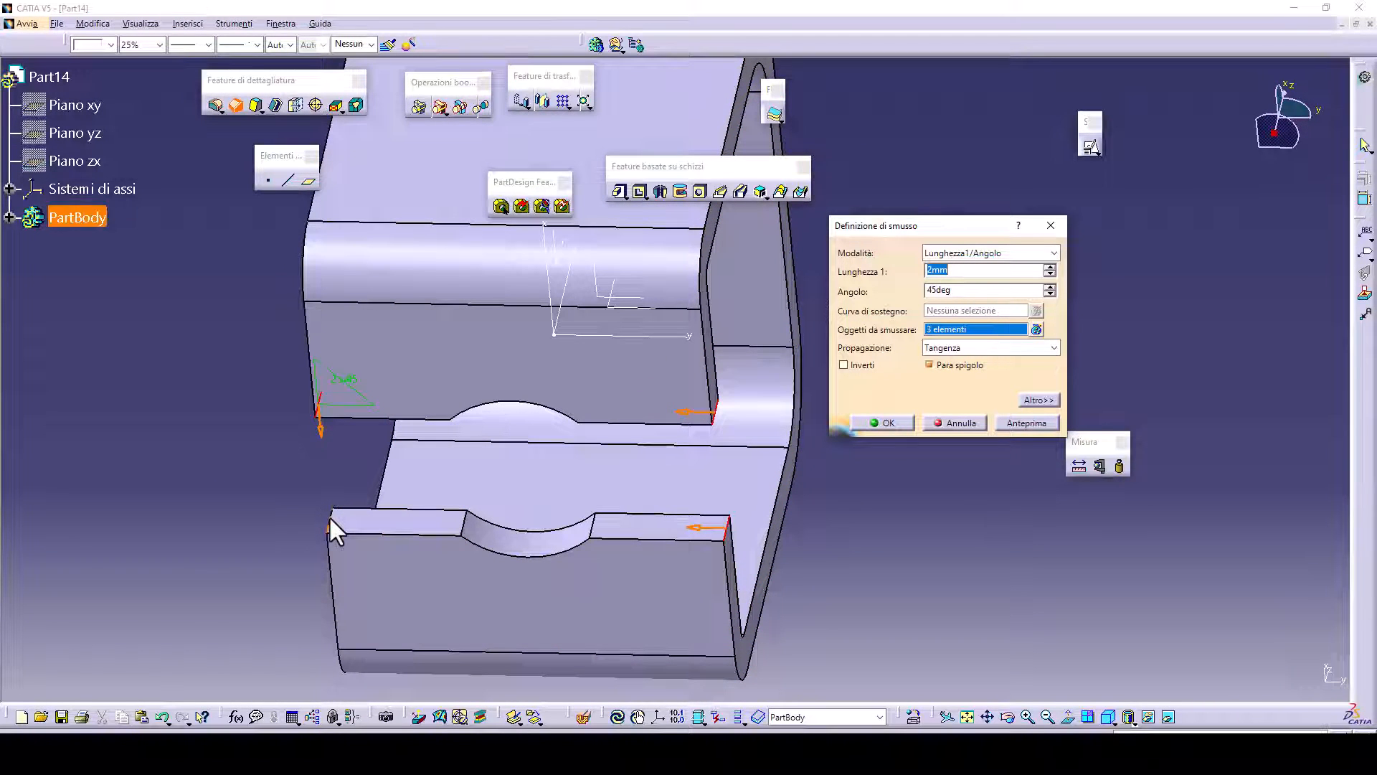
{"action": "left_click", "coordinate": [349, 518]}
{"action": "left_click", "coordinate": [1032, 421]}
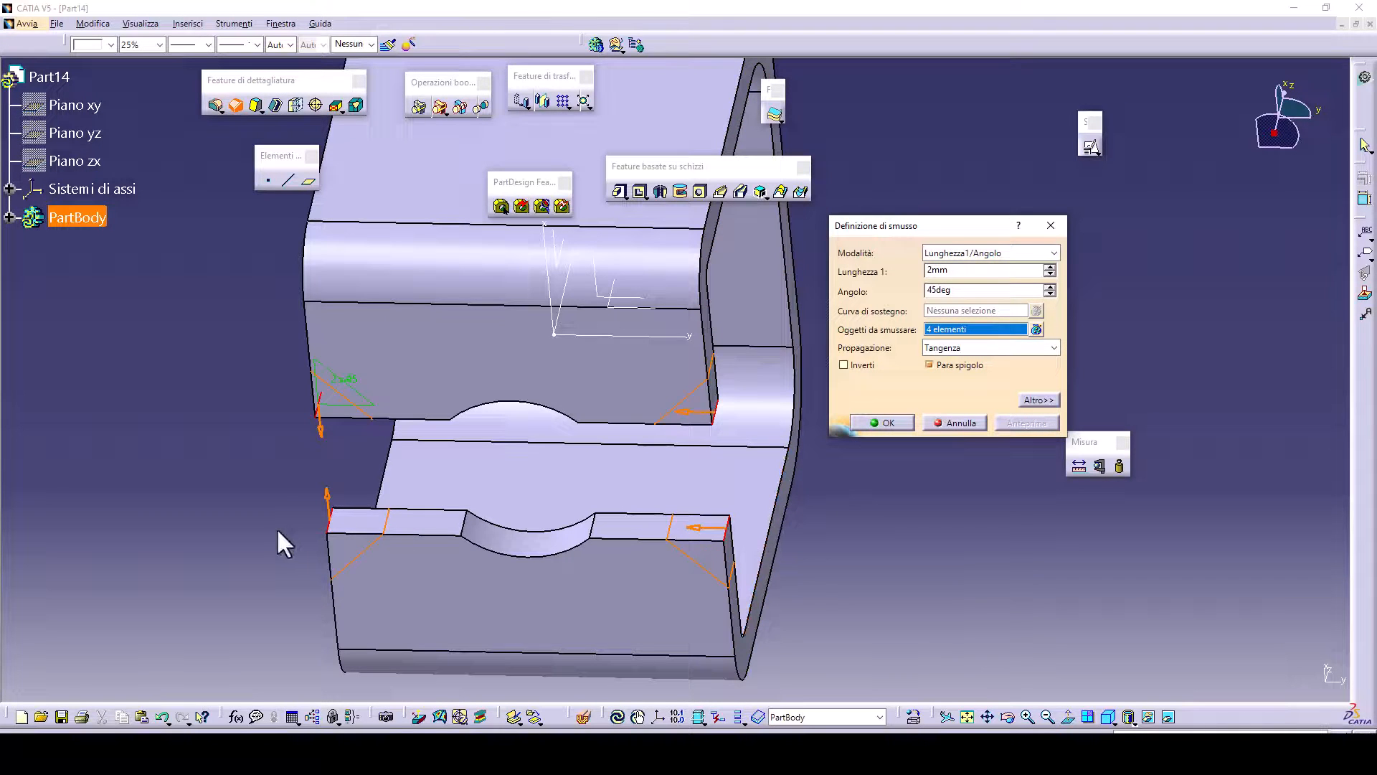
{"action": "left_click", "coordinate": [325, 488]}
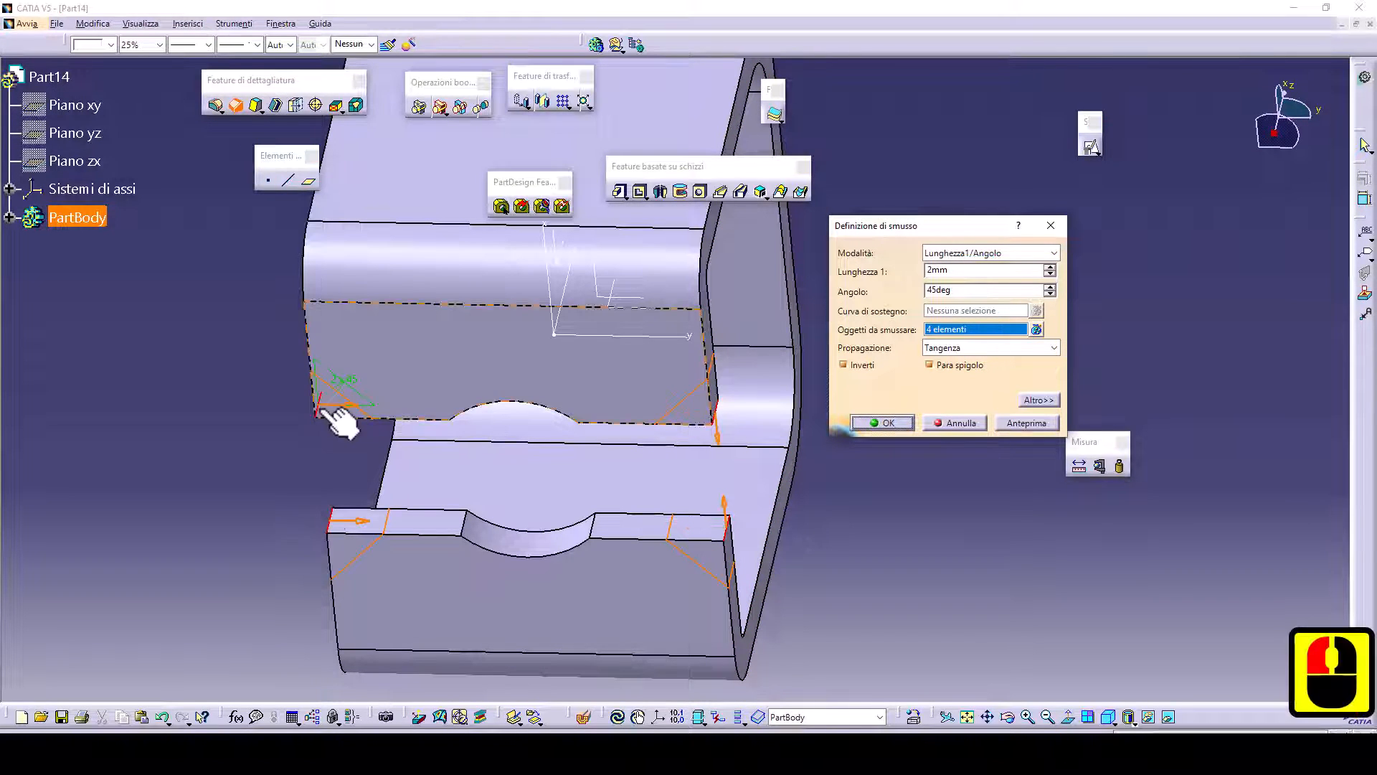
{"action": "left_click", "coordinate": [898, 422]}
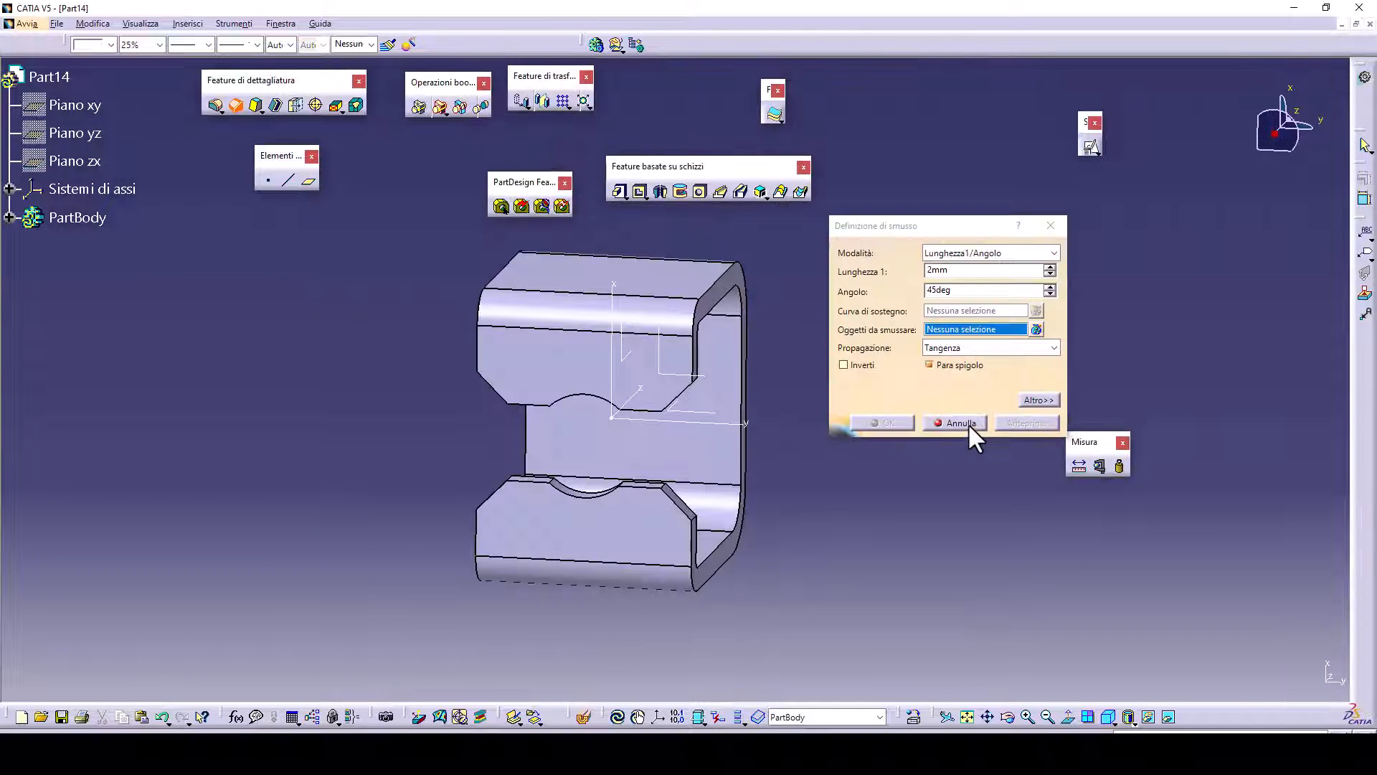
{"action": "left_click", "coordinate": [960, 422]}
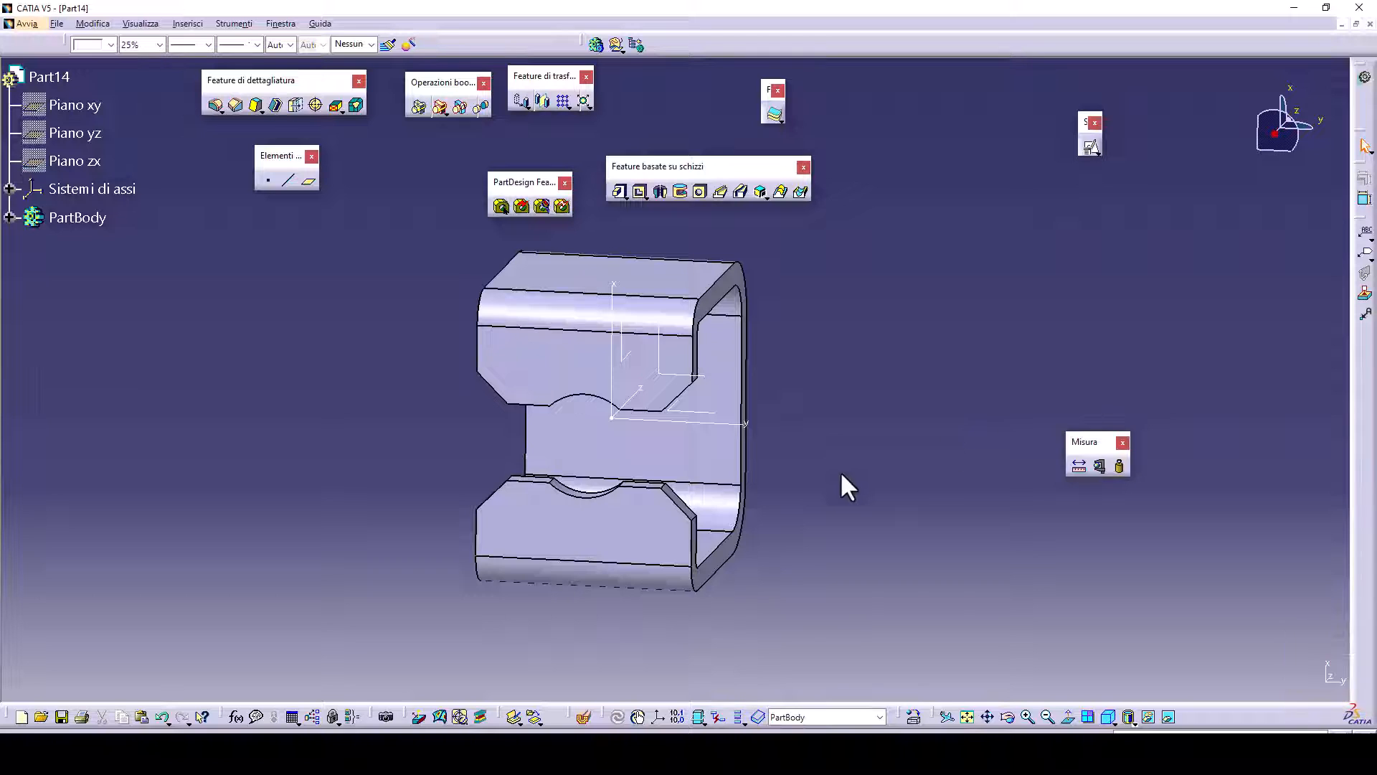
{"action": "mouse_move", "coordinate": [841, 471]}
{"action": "middle_mouse_down"}
{"action": "mouse_move", "coordinate": [867, 467]}
{"action": "mouse_move", "coordinate": [849, 488]}
{"action": "mouse_move", "coordinate": [861, 479]}
{"action": "middle_mouse_up"}
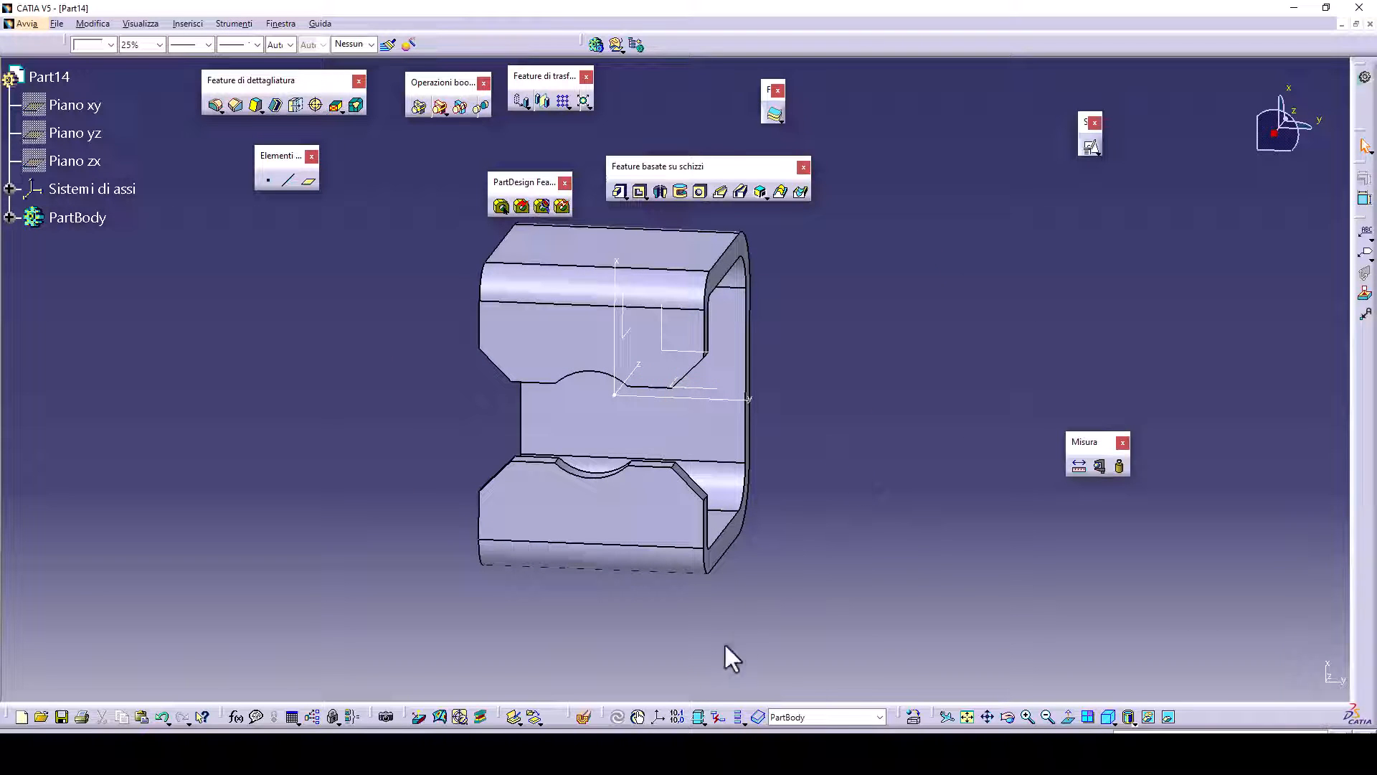
{"action": "left_click", "coordinate": [700, 604]}
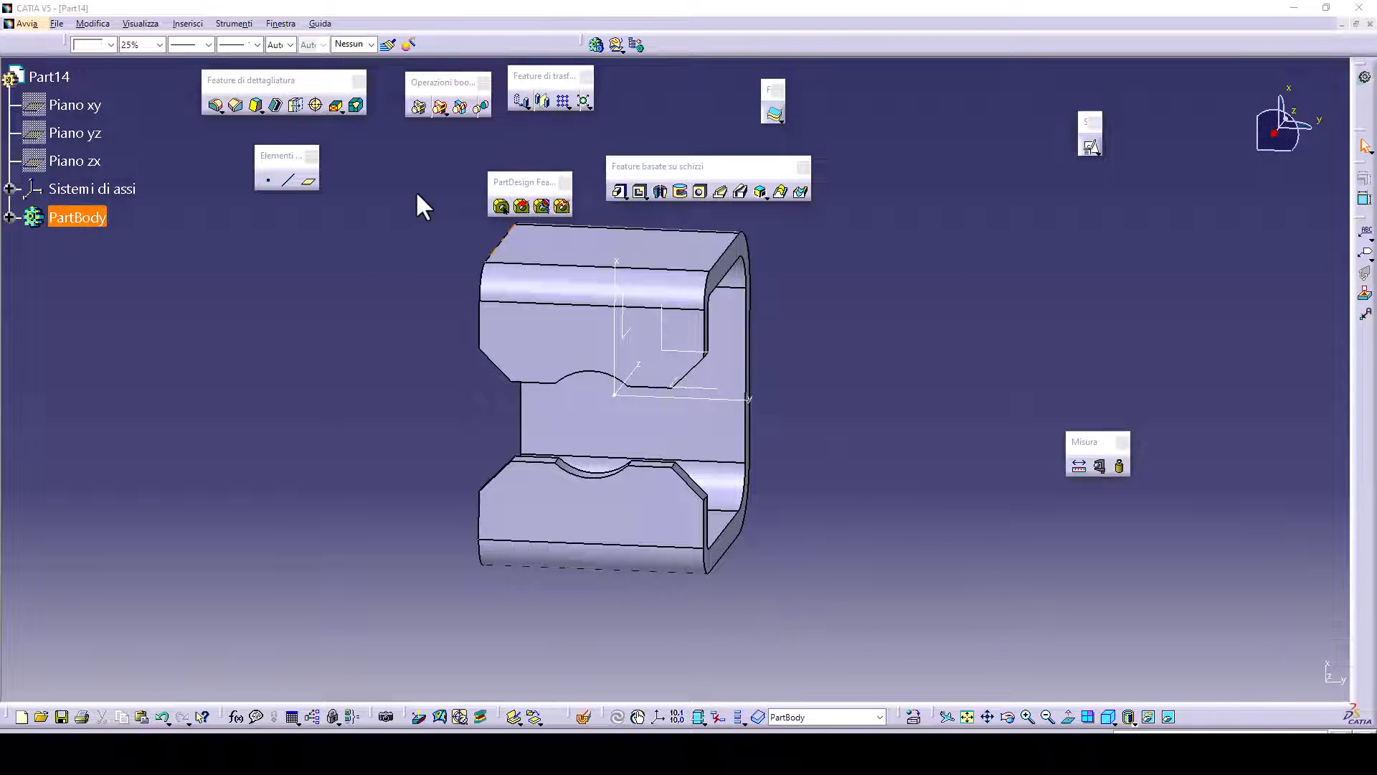